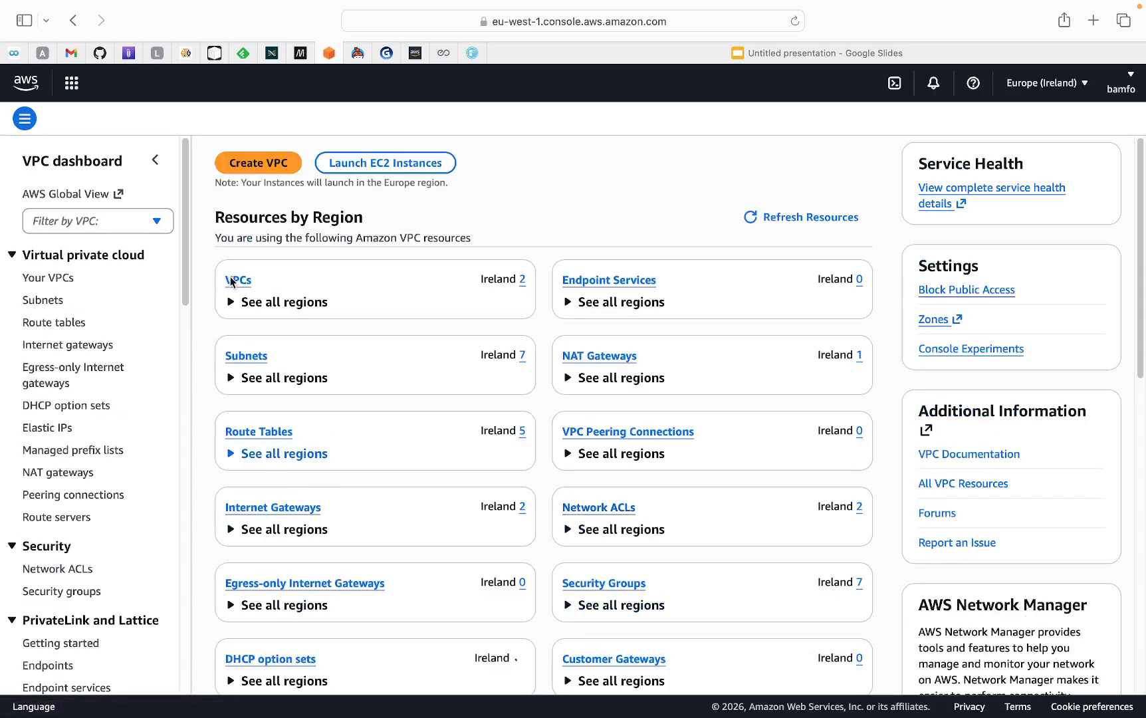
Open the simplydan-vpc details and start creating a flow log for that VPC
{"action": "left_click", "coordinate": [238, 285]}
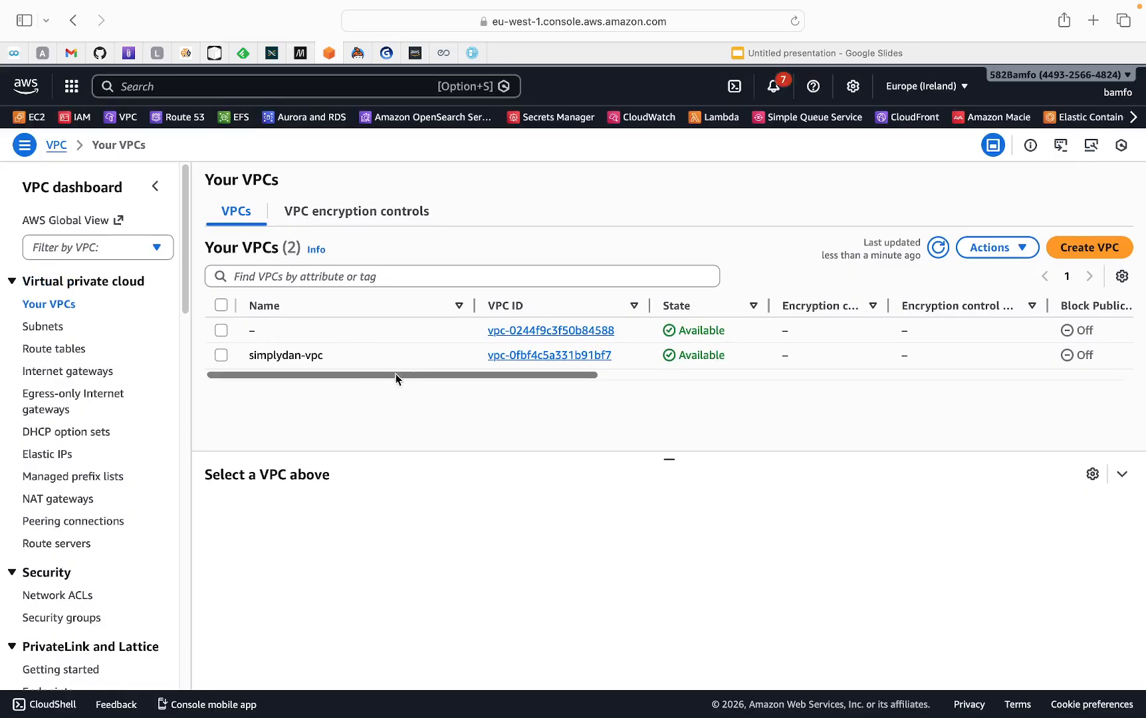
{"action": "left_click", "coordinate": [529, 356]}
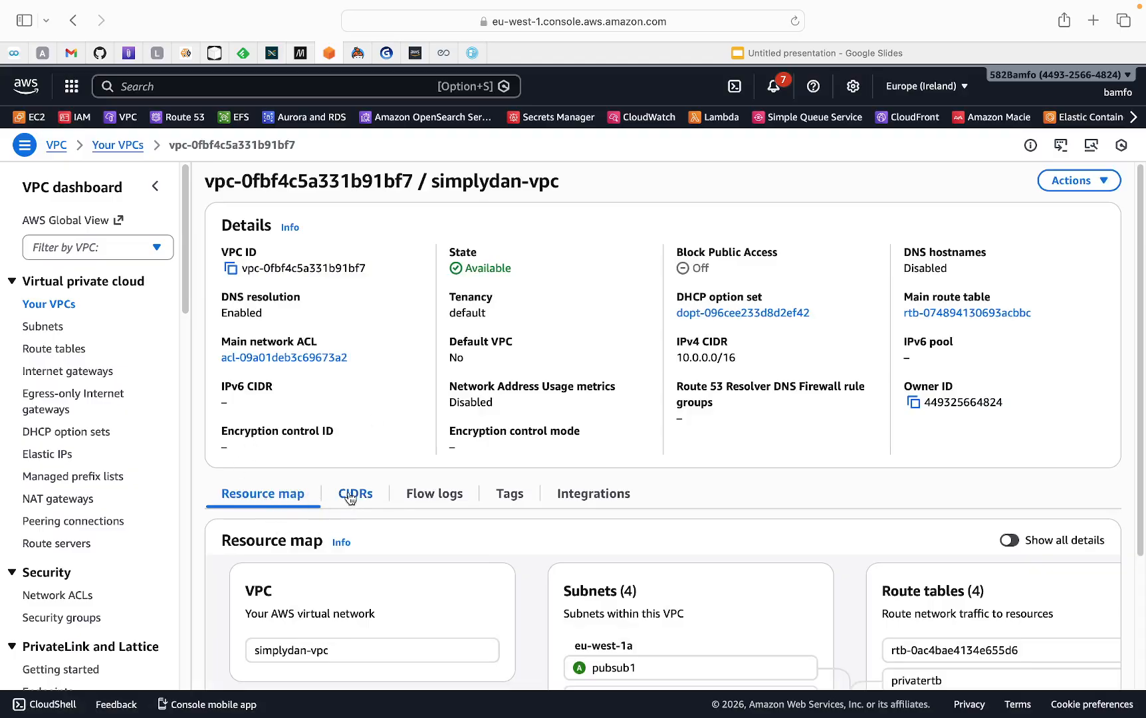
{"action": "left_click", "coordinate": [435, 494]}
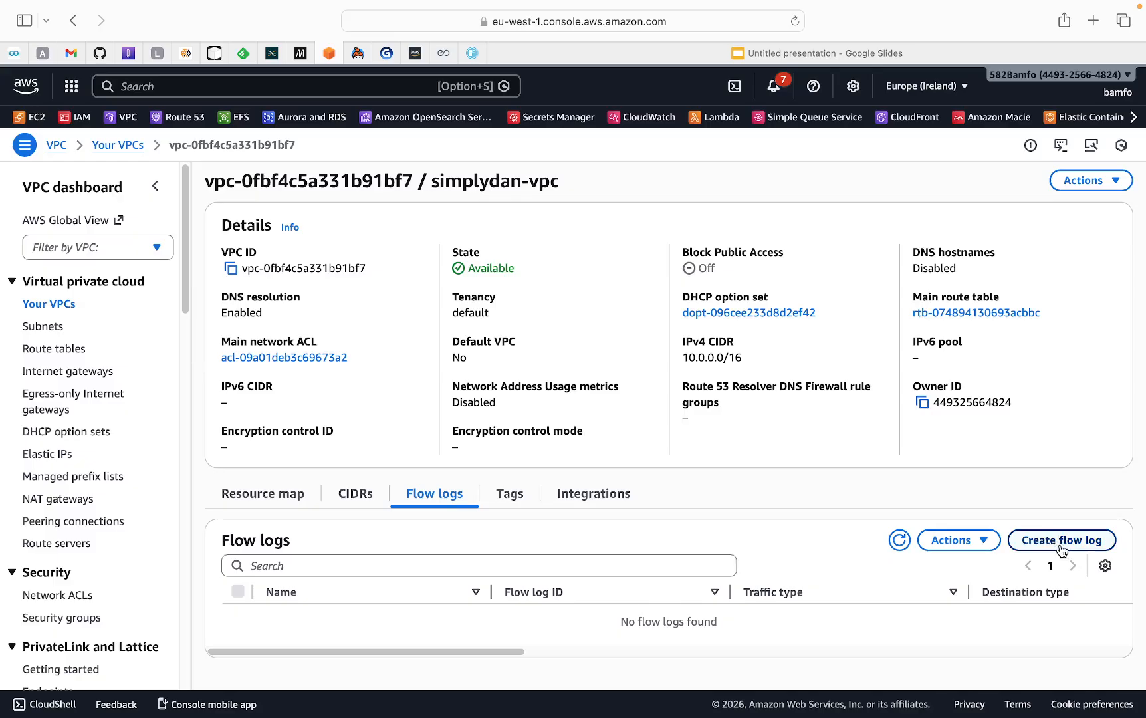
{"action": "left_click", "coordinate": [1089, 181]}
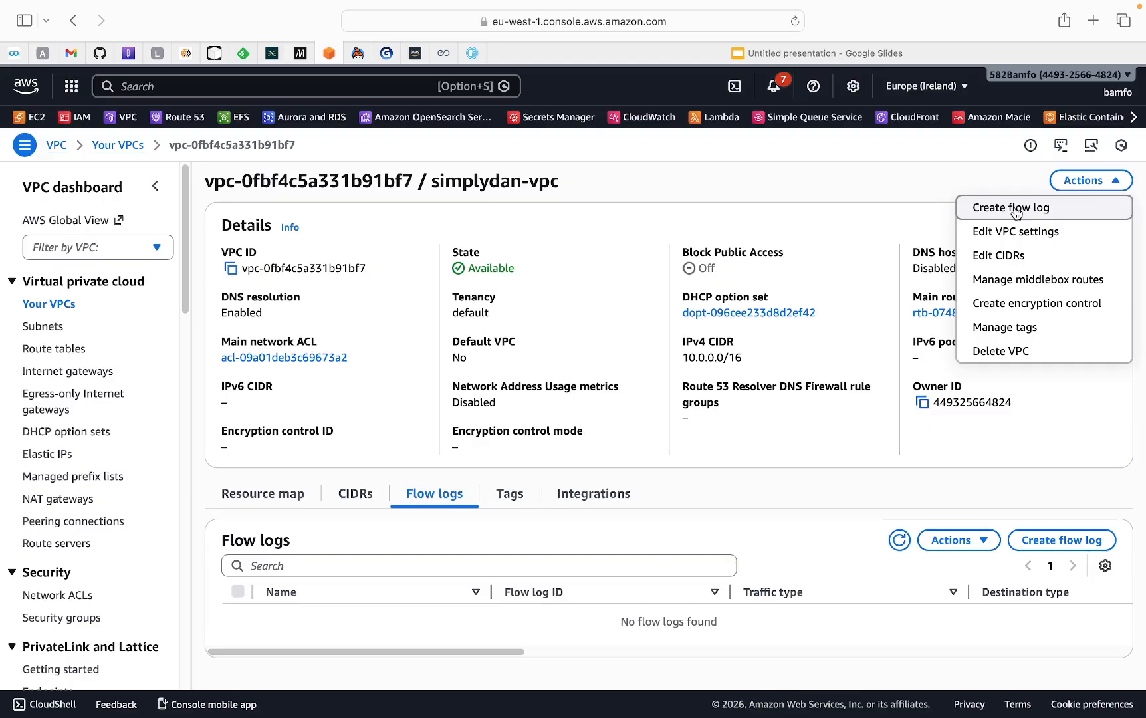
{"action": "left_click", "coordinate": [1067, 549]}
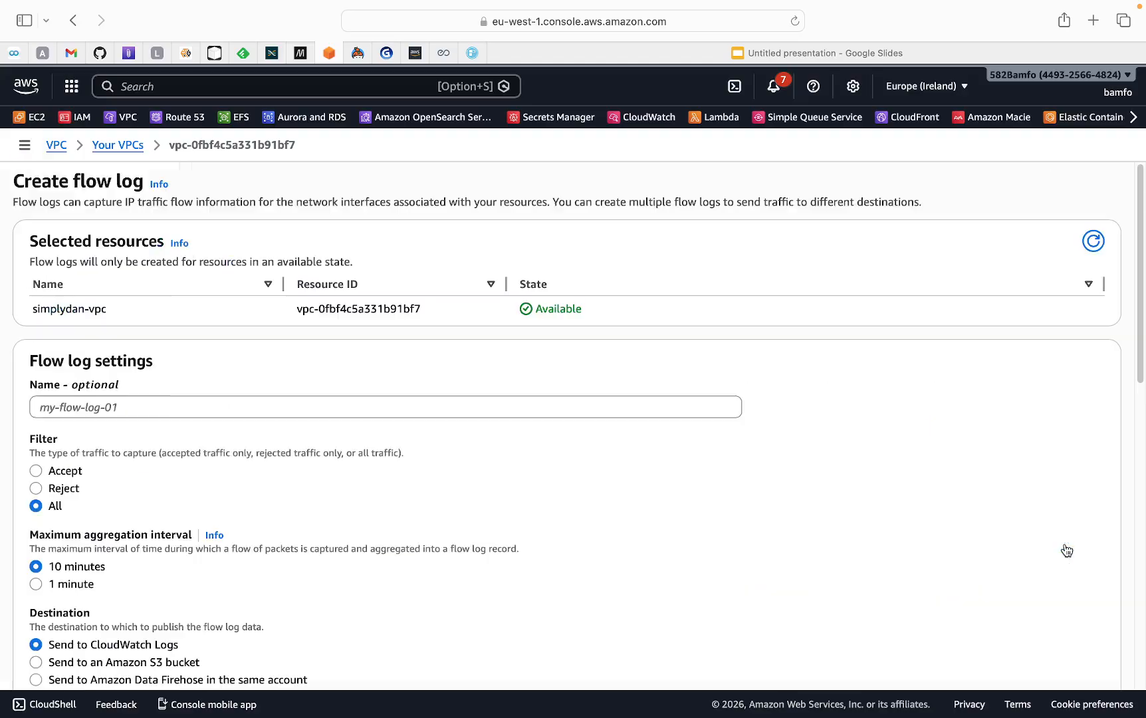
Name the flow log simplydan-flowlog and set the maximum aggregation interval to 1 minute
{"action": "left_click", "coordinate": [110, 406]}
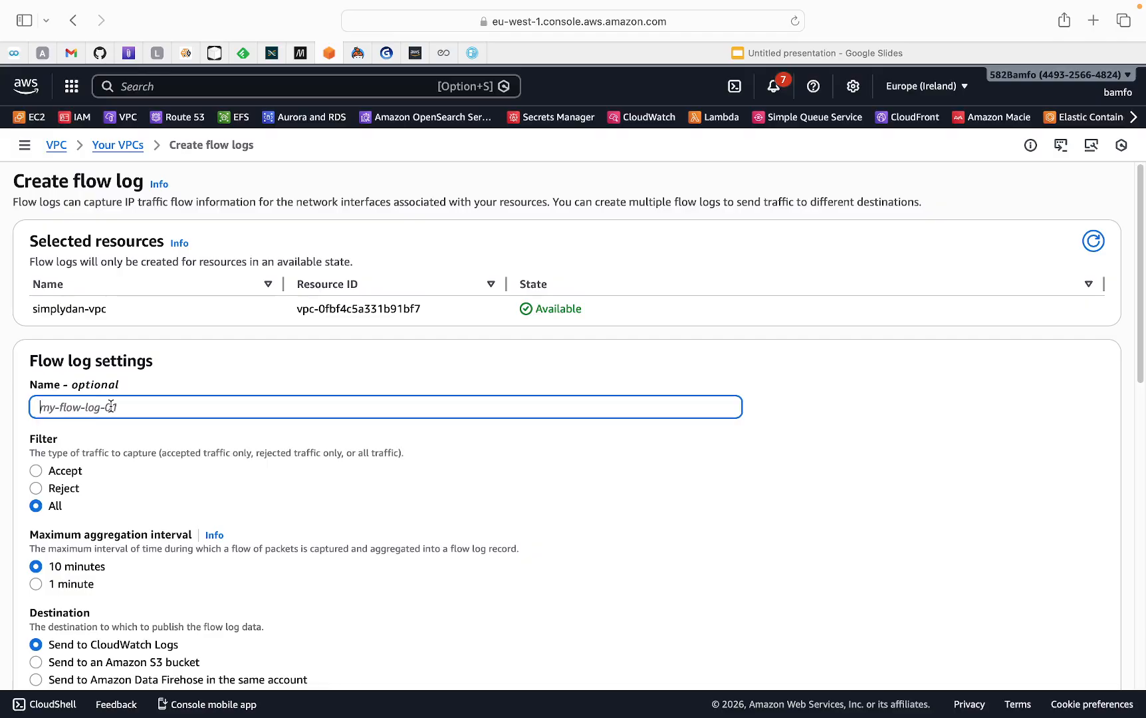
{"action": "type", "text": "simpl"}
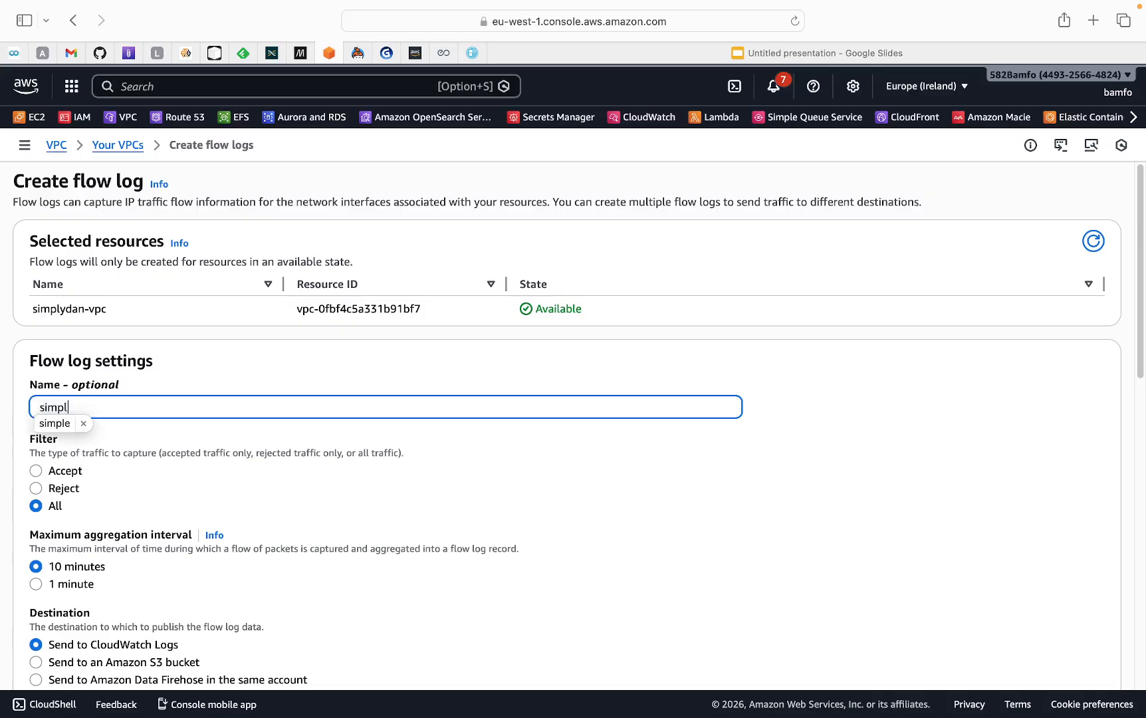
{"action": "type", "text": "ydan"}
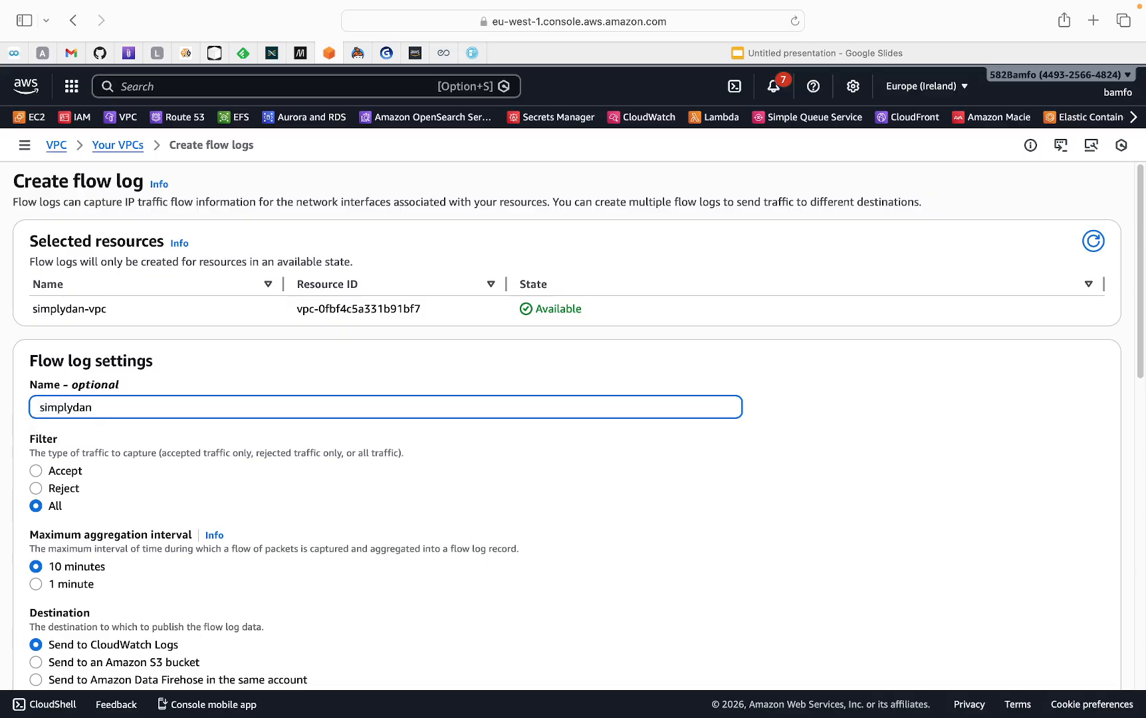
{"action": "type", "text": "-flowlog"}
{"action": "scroll", "coordinate": [133, 413], "scroll_direction": "down", "scroll_amount": 1}
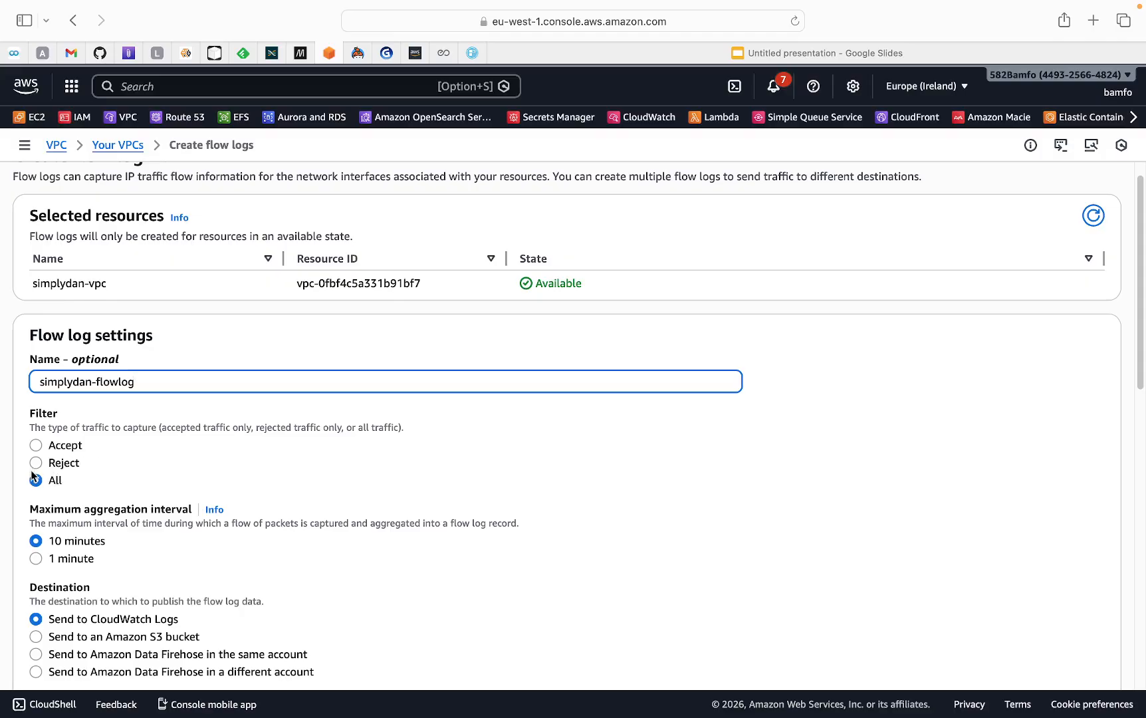
{"action": "scroll", "coordinate": [44, 465], "scroll_direction": "down", "scroll_amount": 2}
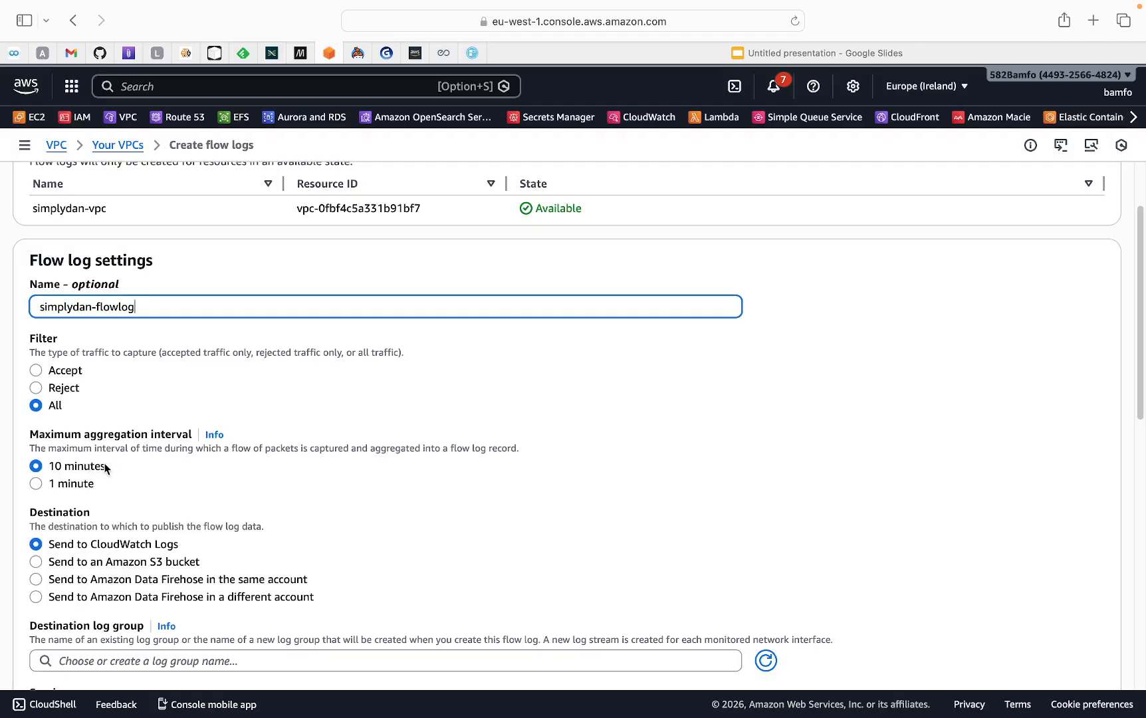
{"action": "left_click", "coordinate": [37, 484]}
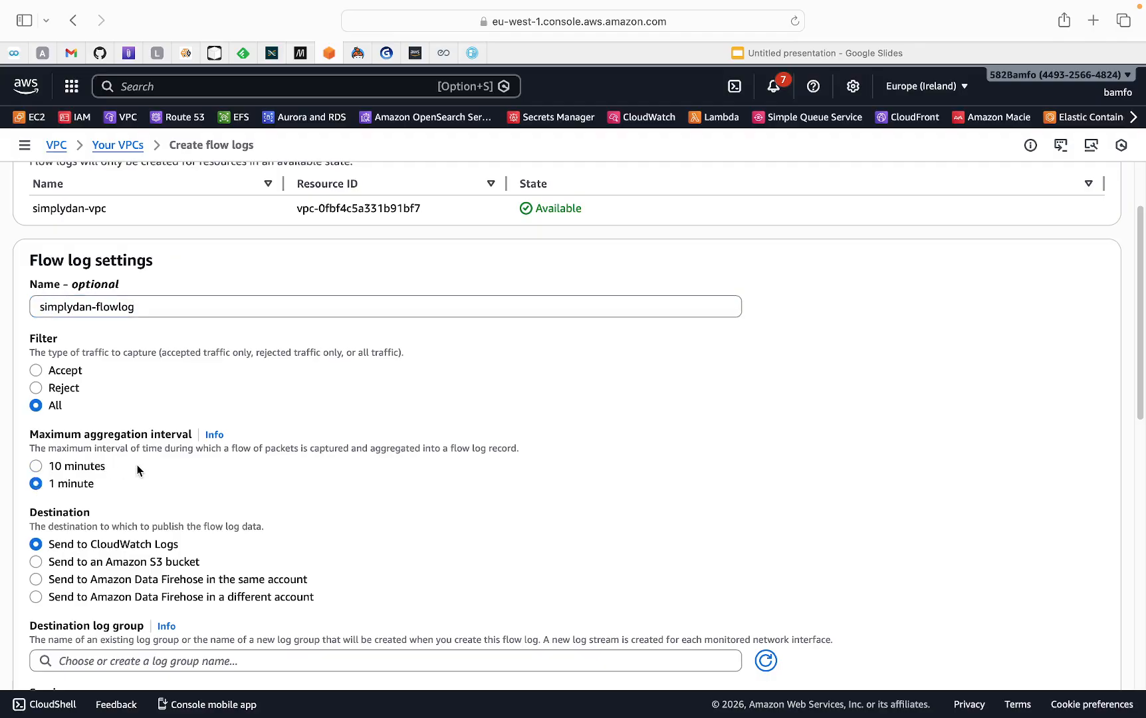
Open the list of existing destination log groups for CloudWatch Logs
{"action": "scroll", "coordinate": [140, 465], "scroll_direction": "down", "scroll_amount": 2}
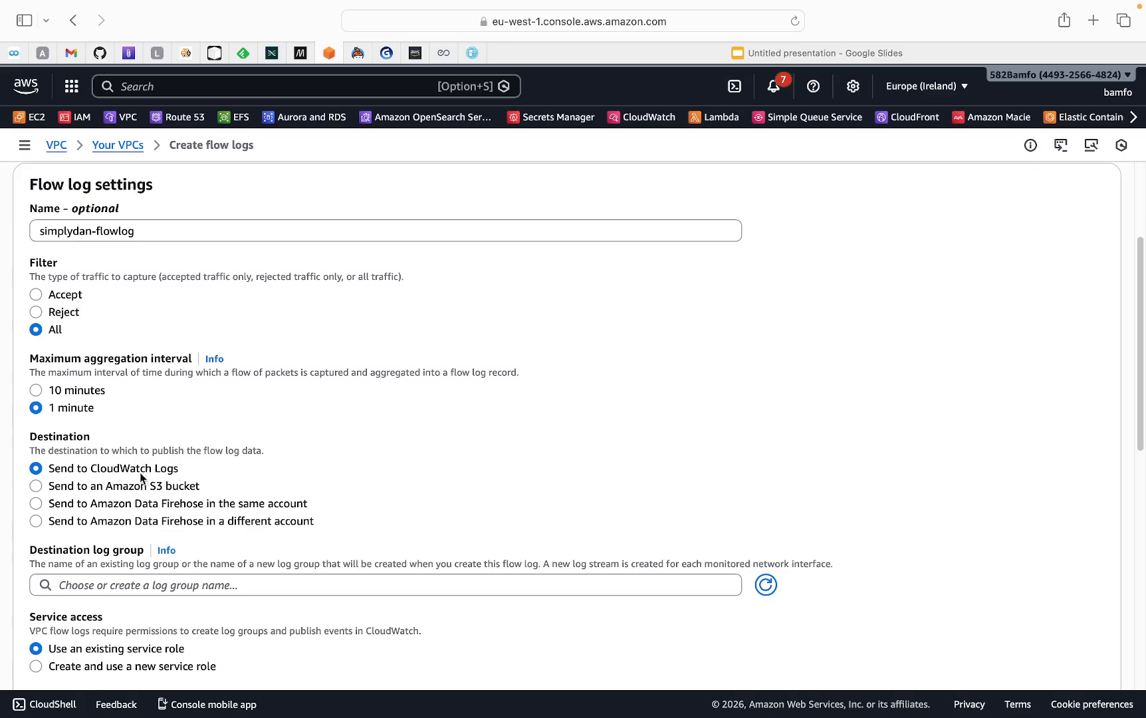
{"action": "scroll", "coordinate": [187, 461], "scroll_direction": "down", "scroll_amount": 1}
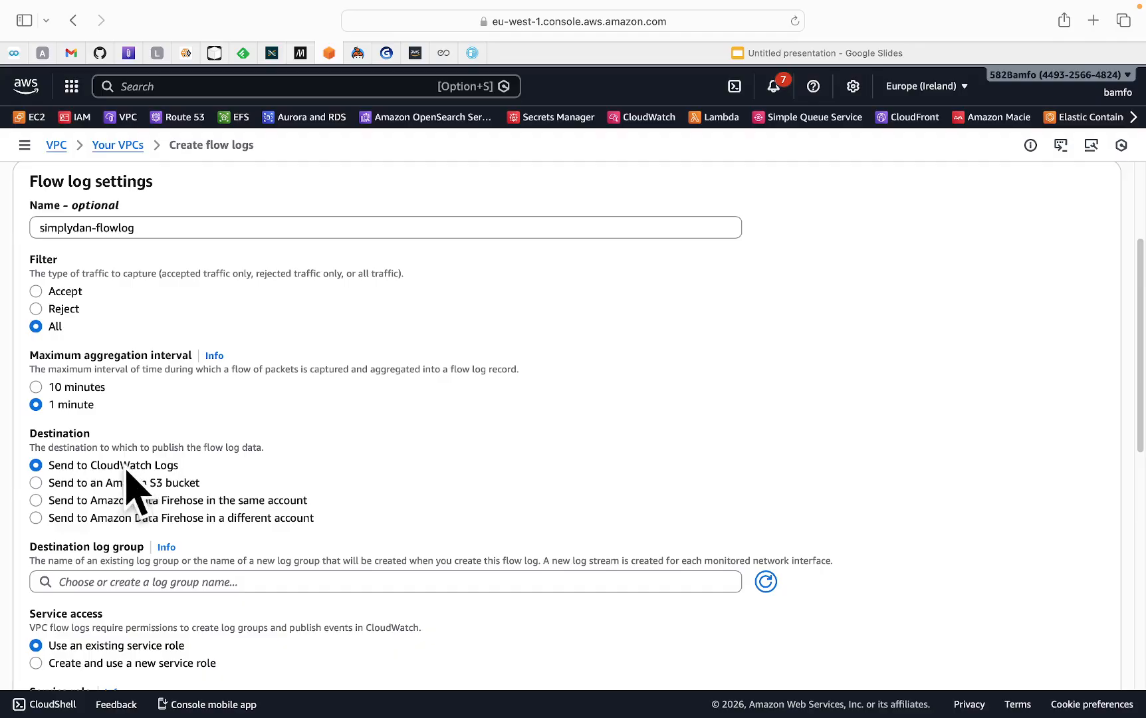
{"action": "scroll", "coordinate": [147, 468], "scroll_direction": "down", "scroll_amount": 1}
{"action": "scroll", "coordinate": [146, 468], "scroll_direction": "down", "scroll_amount": 1}
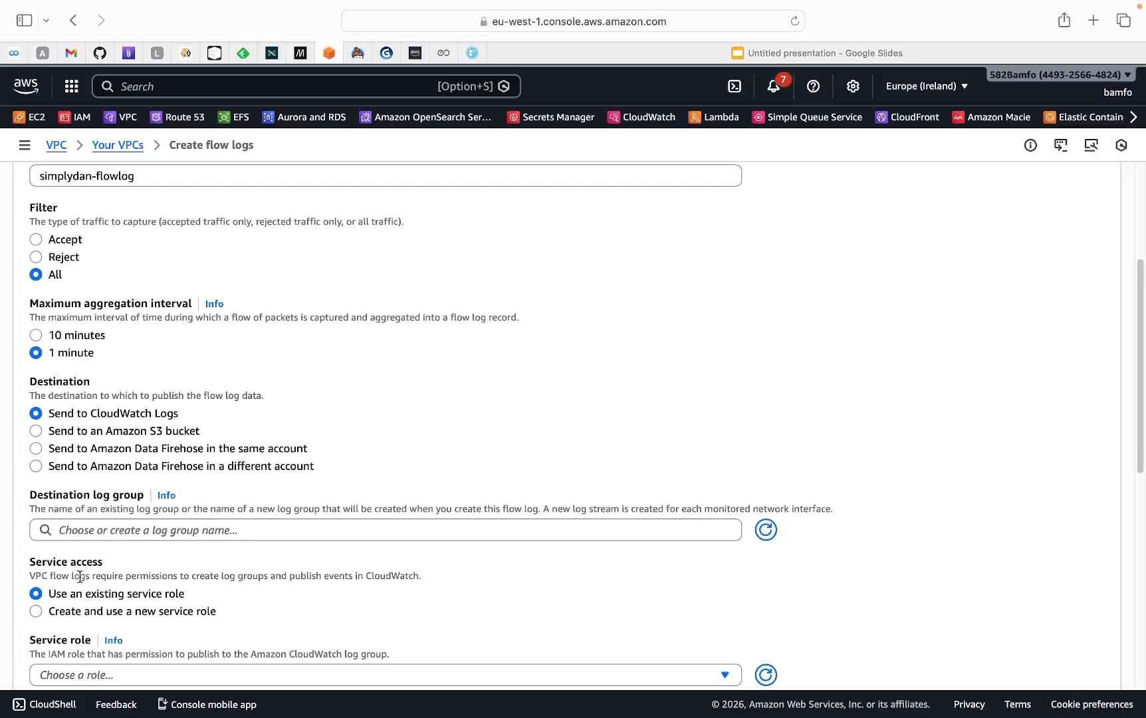
{"action": "left_click", "coordinate": [83, 532]}
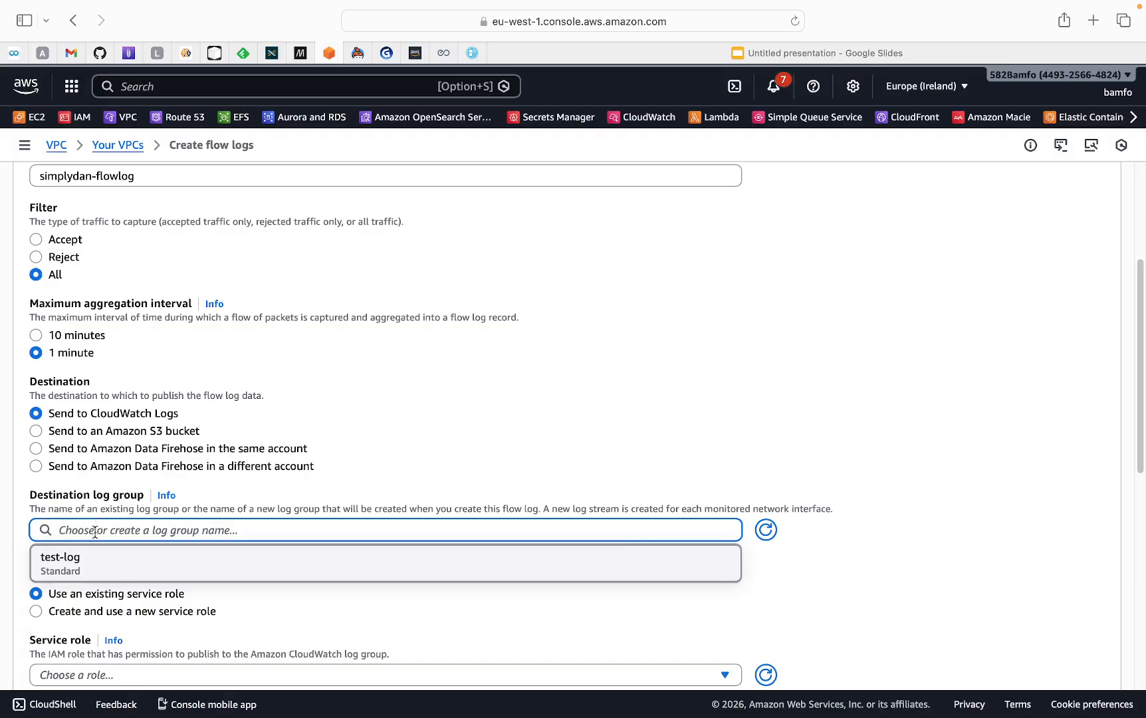
Duplicate the current browser tab
{"action": "right_click", "coordinate": [327, 63]}
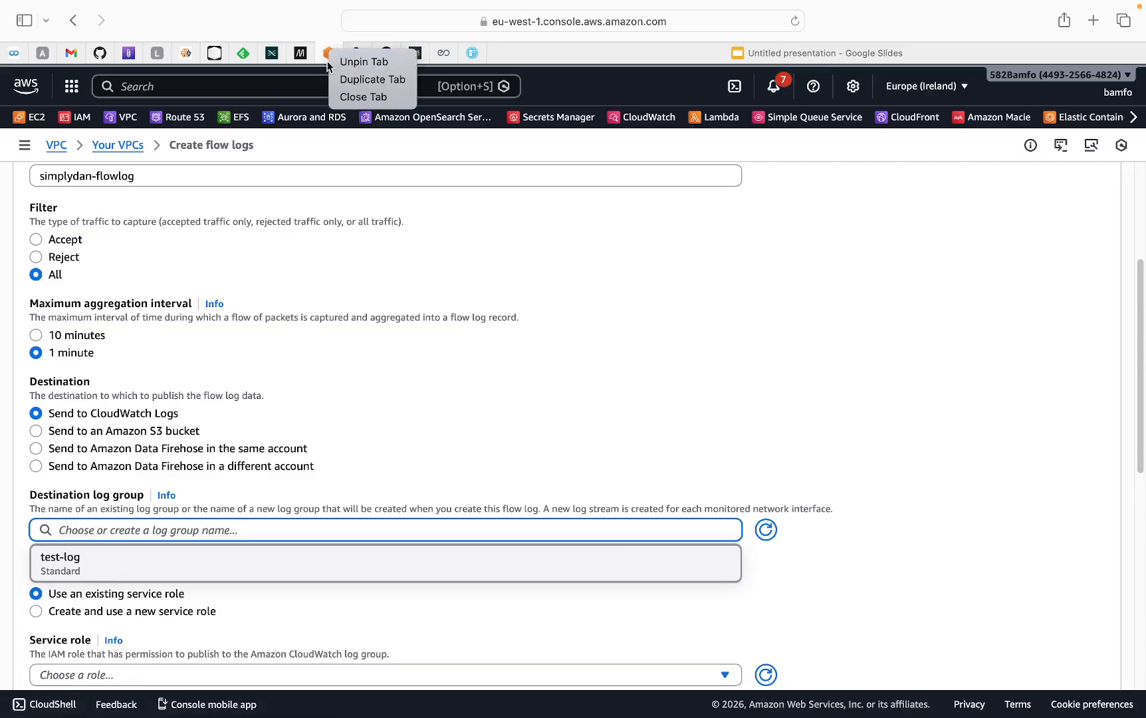
{"action": "left_click", "coordinate": [371, 80]}
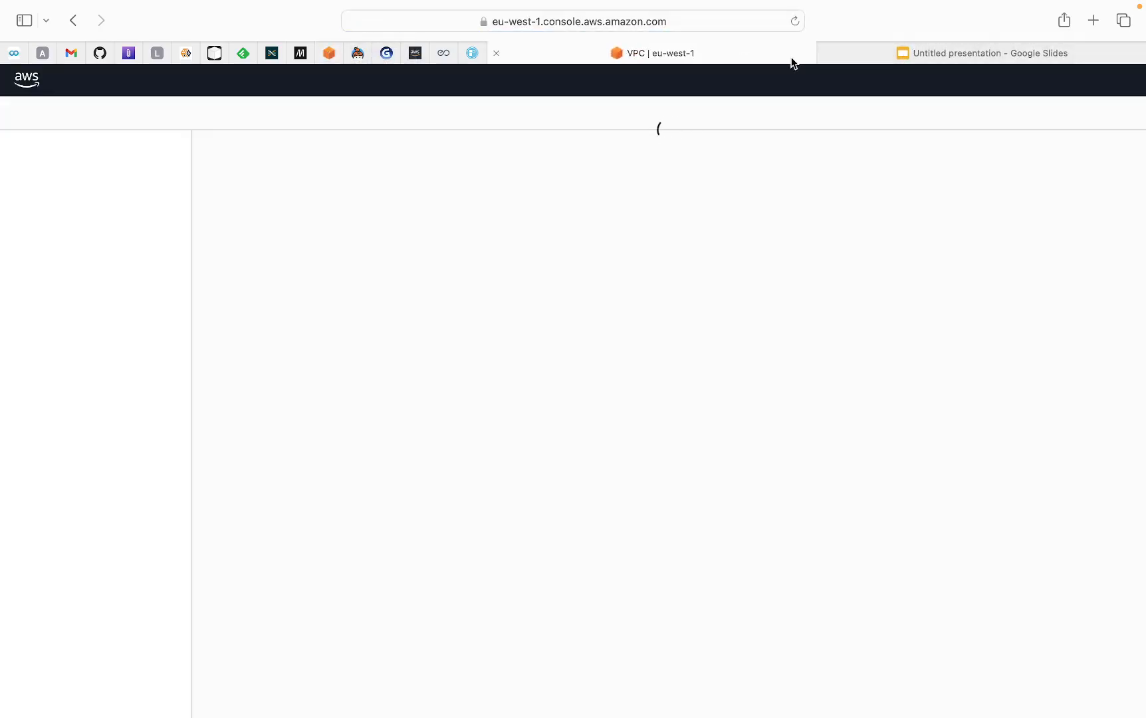
{"action": "scroll", "coordinate": [327, 315], "scroll_direction": "down", "scroll_amount": 1}
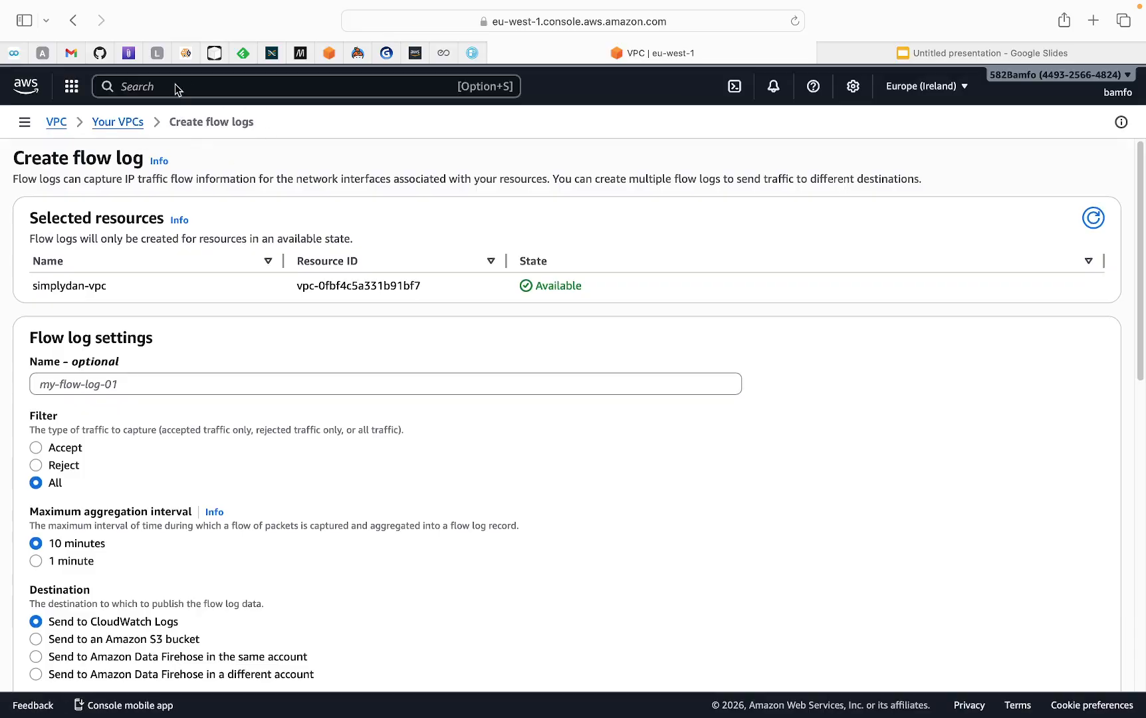
Search the console for CloudWatch and open it in a new tab
{"action": "left_click", "coordinate": [160, 87]}
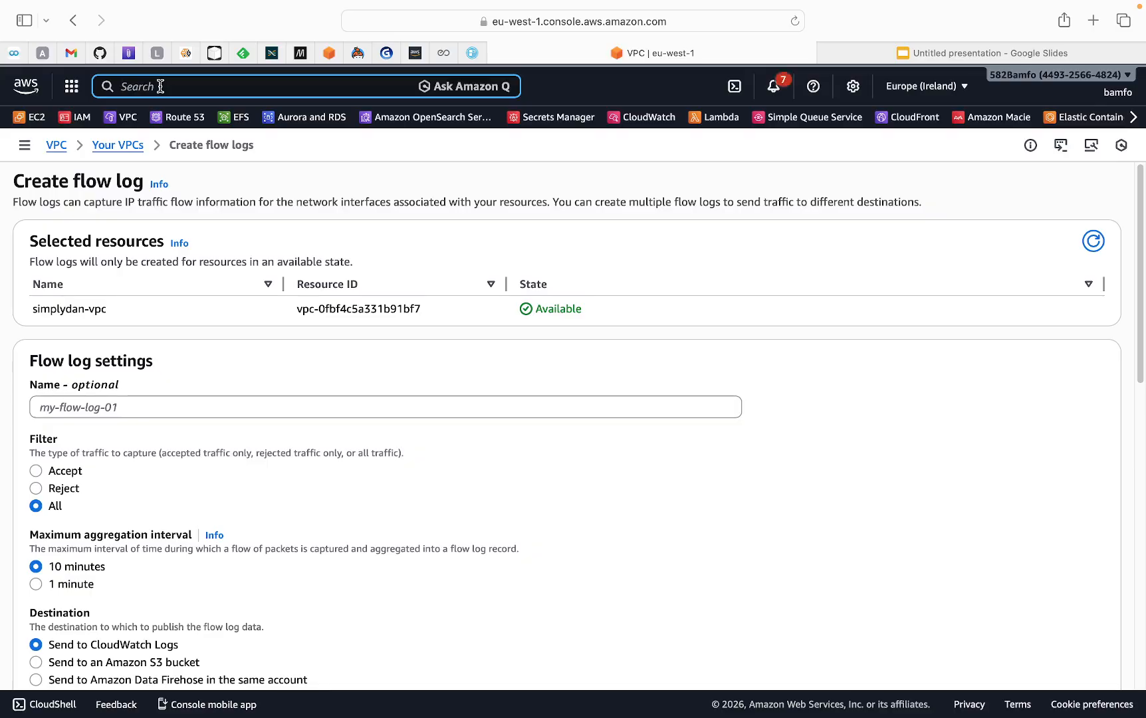
{"action": "type", "text": "cloud WAN"}
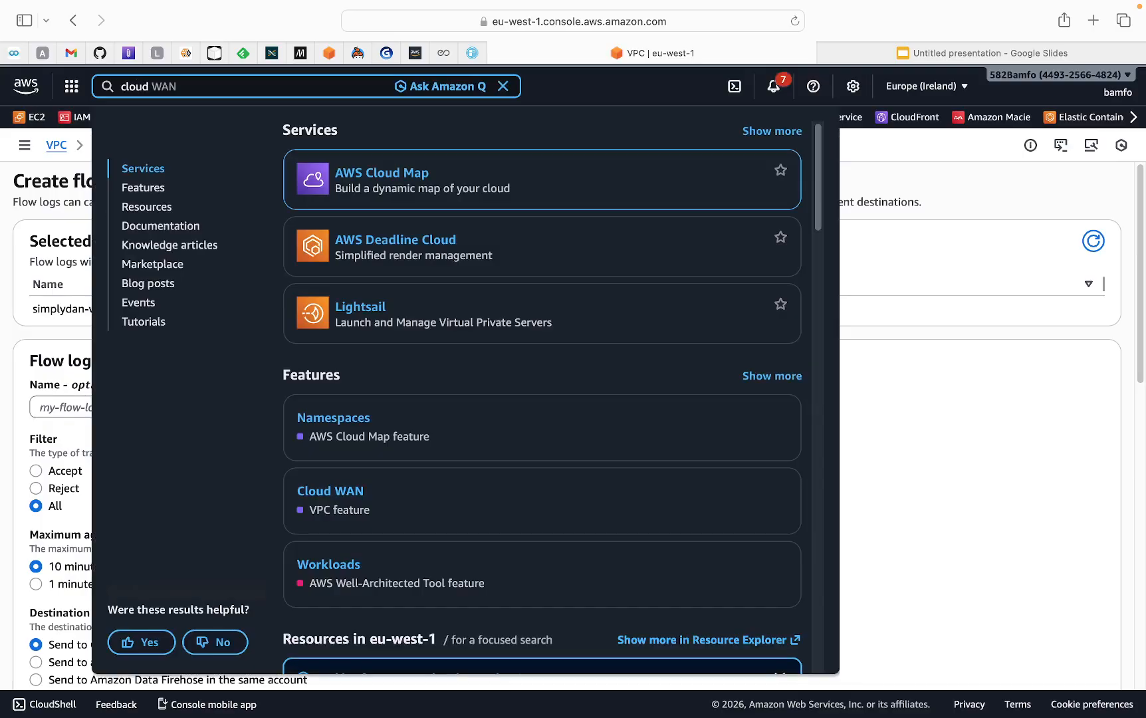
{"action": "key", "text": "BackSpace"}
{"action": "key", "text": "BackSpace"}
{"action": "key", "text": "BackSpace"}
{"action": "key", "text": "BackSpace"}
{"action": "type", "text": "watch"}
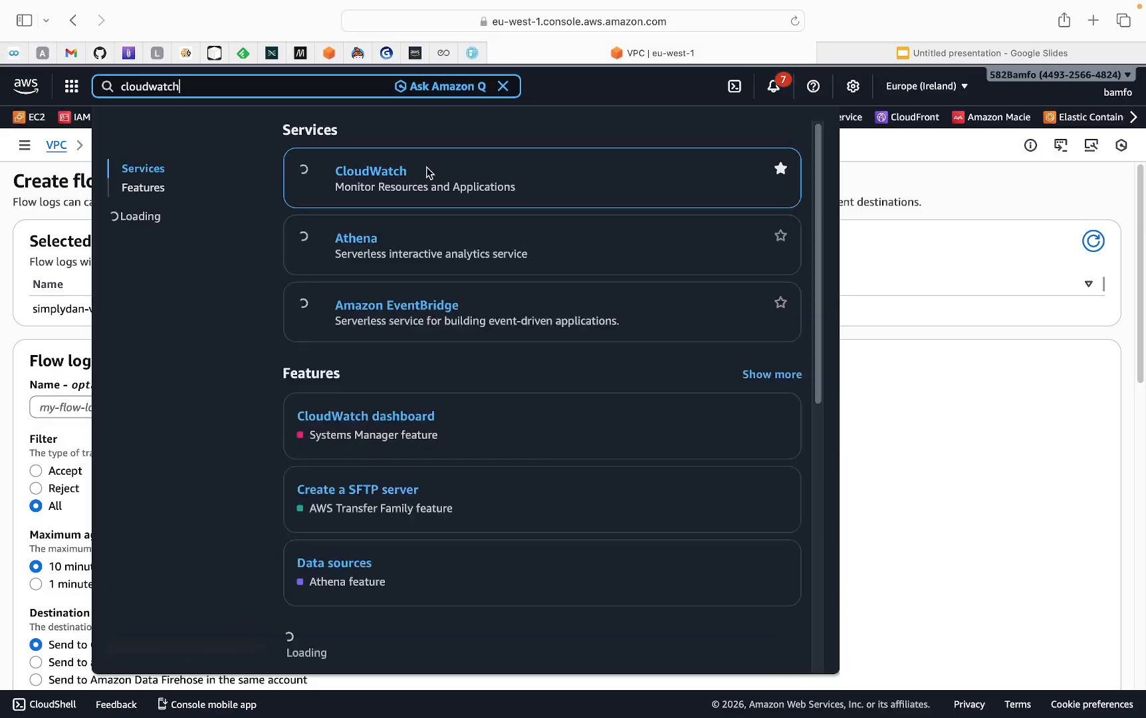
{"action": "right_click", "coordinate": [389, 175]}
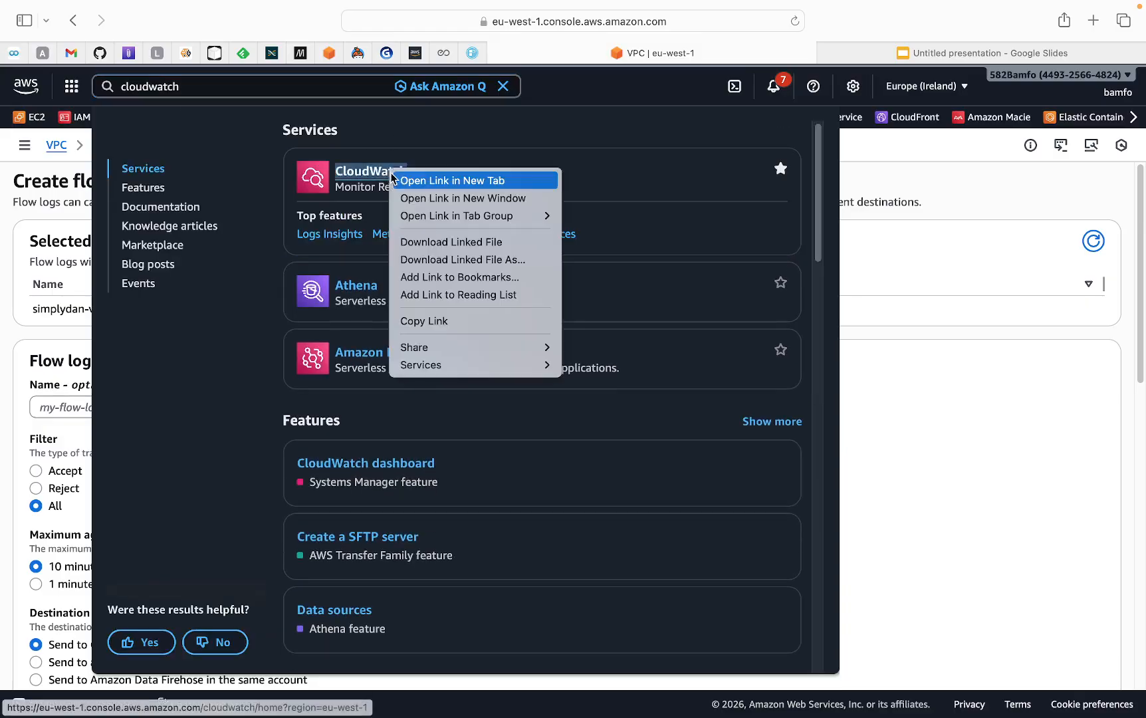
{"action": "left_click", "coordinate": [404, 178]}
{"action": "left_click", "coordinate": [834, 53]}
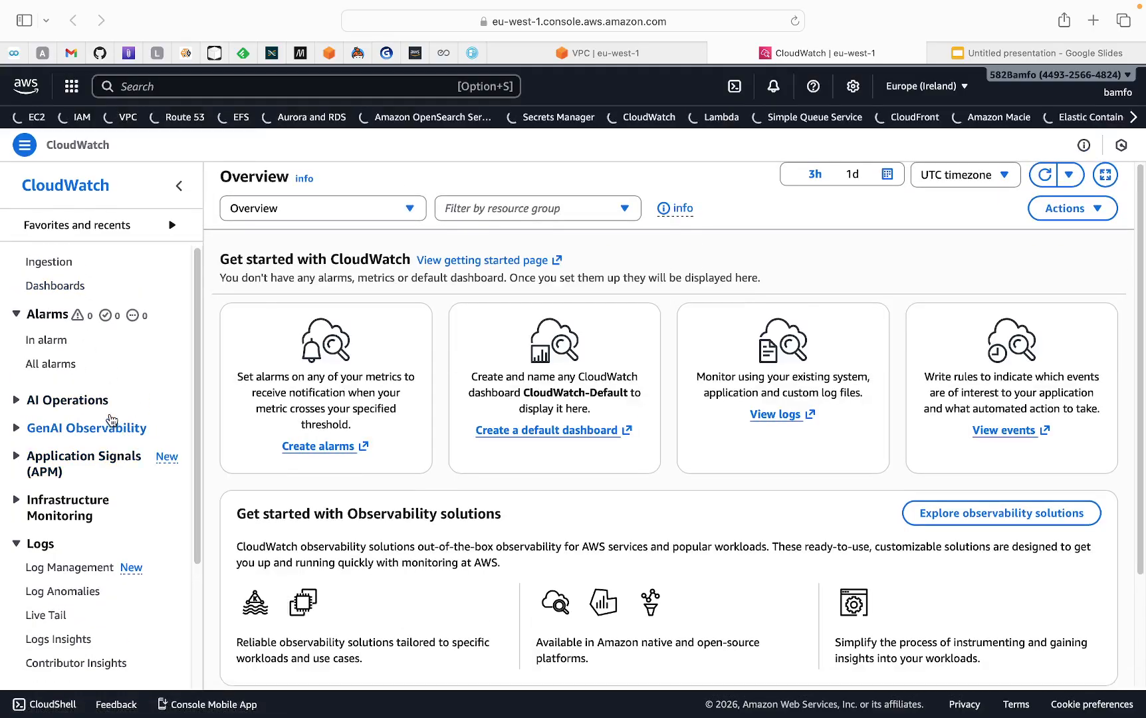
Go to CloudWatch log management and start creating a new log group
{"action": "scroll", "coordinate": [109, 456], "scroll_direction": "down", "scroll_amount": 2}
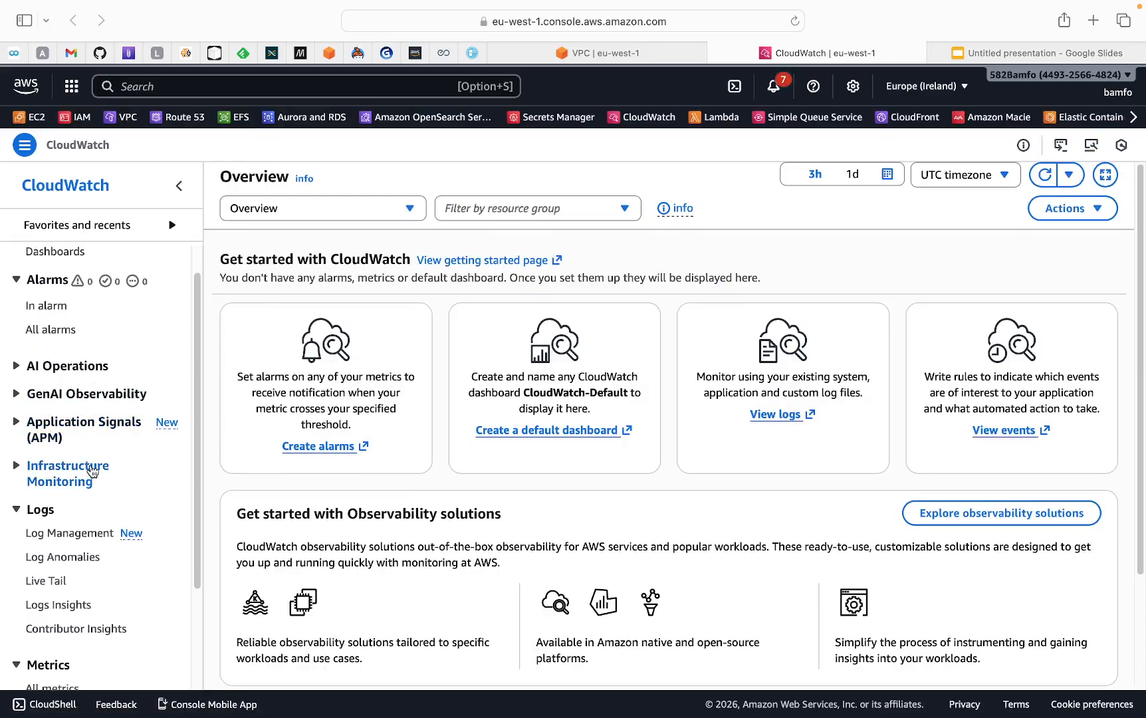
{"action": "scroll", "coordinate": [93, 472], "scroll_direction": "down", "scroll_amount": 2}
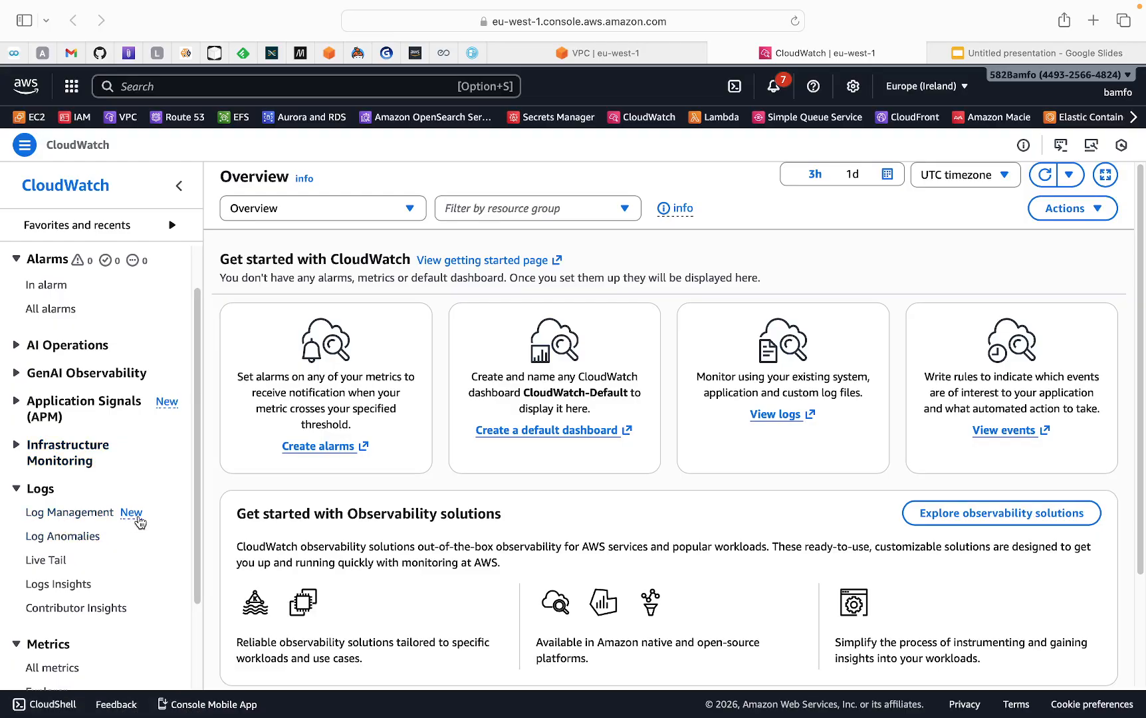
{"action": "left_click", "coordinate": [73, 517]}
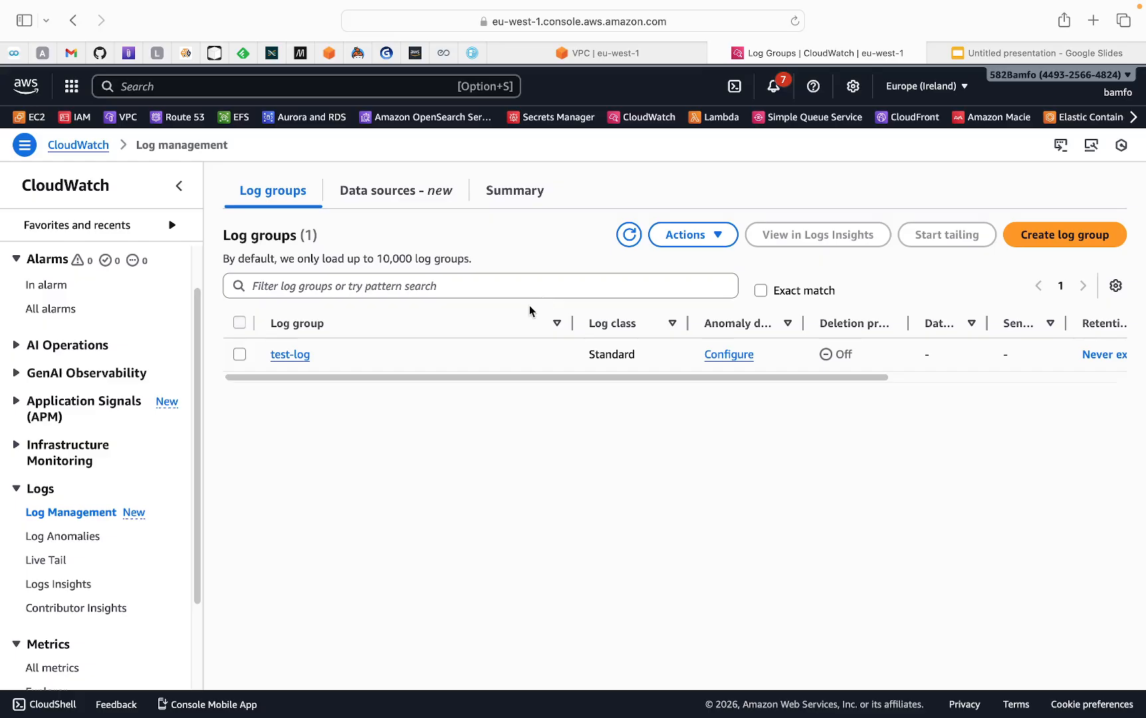
{"action": "left_click", "coordinate": [1049, 240]}
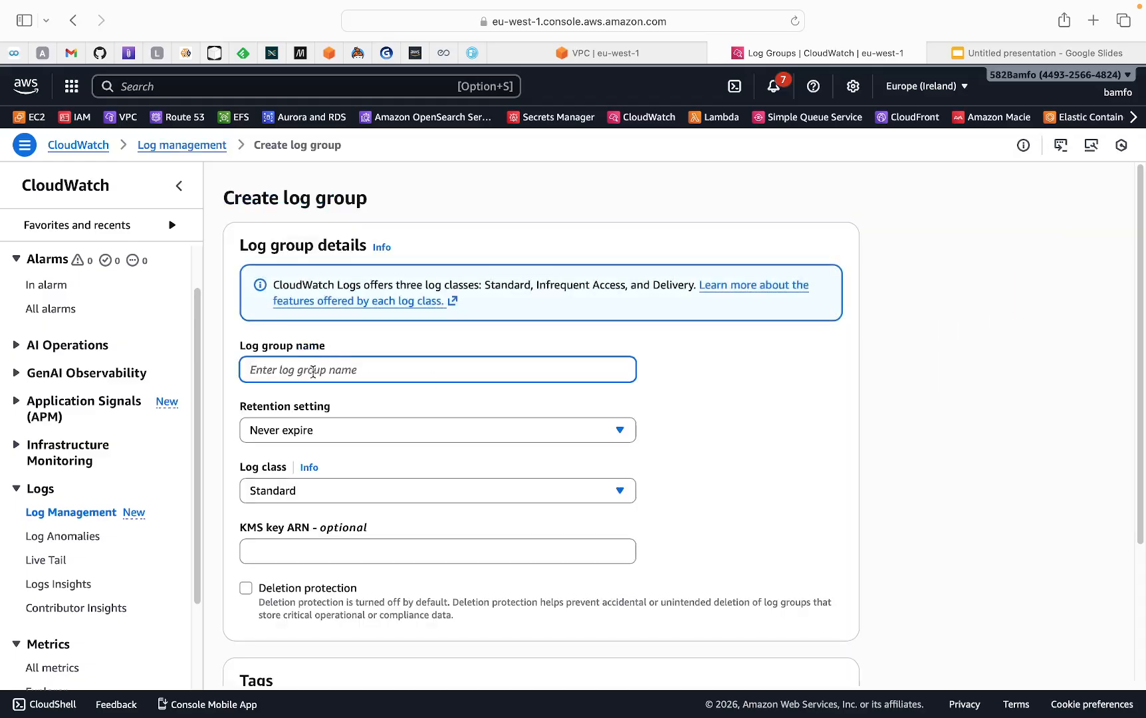
Name the log group simplydan-vpc-flowlog
{"action": "type", "text": "simpli"}
{"action": "key", "text": "BackSpace"}
{"action": "type", "text": "y"}
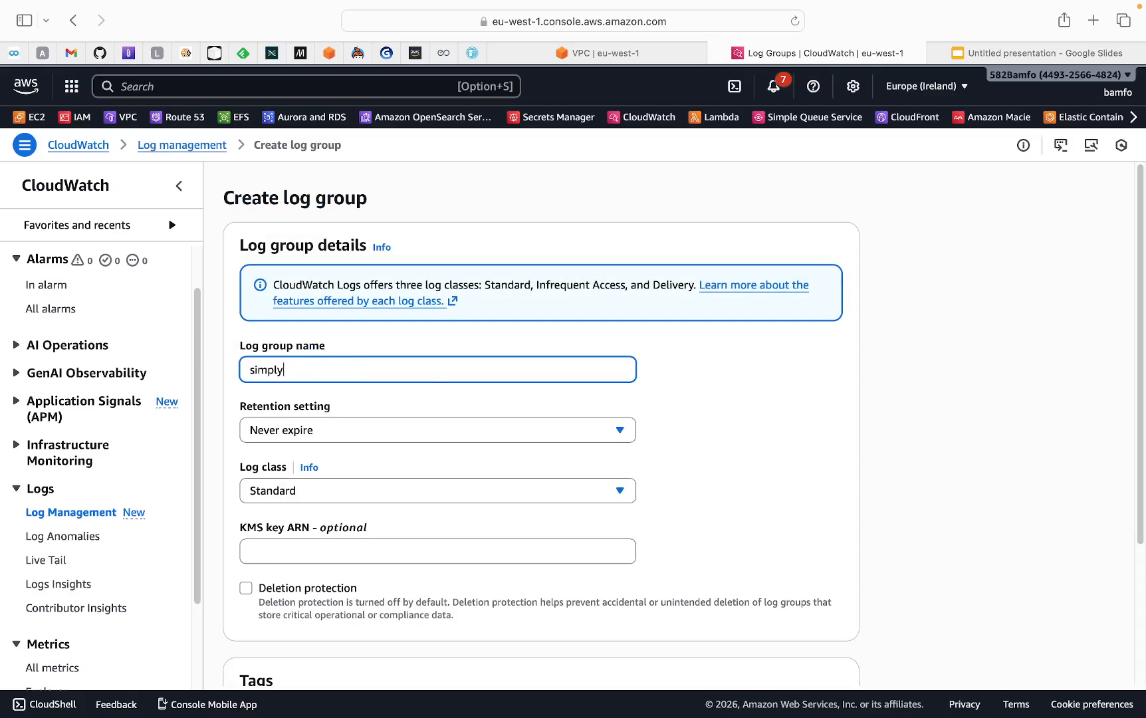
{"action": "type", "text": "dan-vpc-flowlog"}
Set the log group's retention to 12 months (365 days)
{"action": "scroll", "coordinate": [279, 399], "scroll_direction": "down", "scroll_amount": 1}
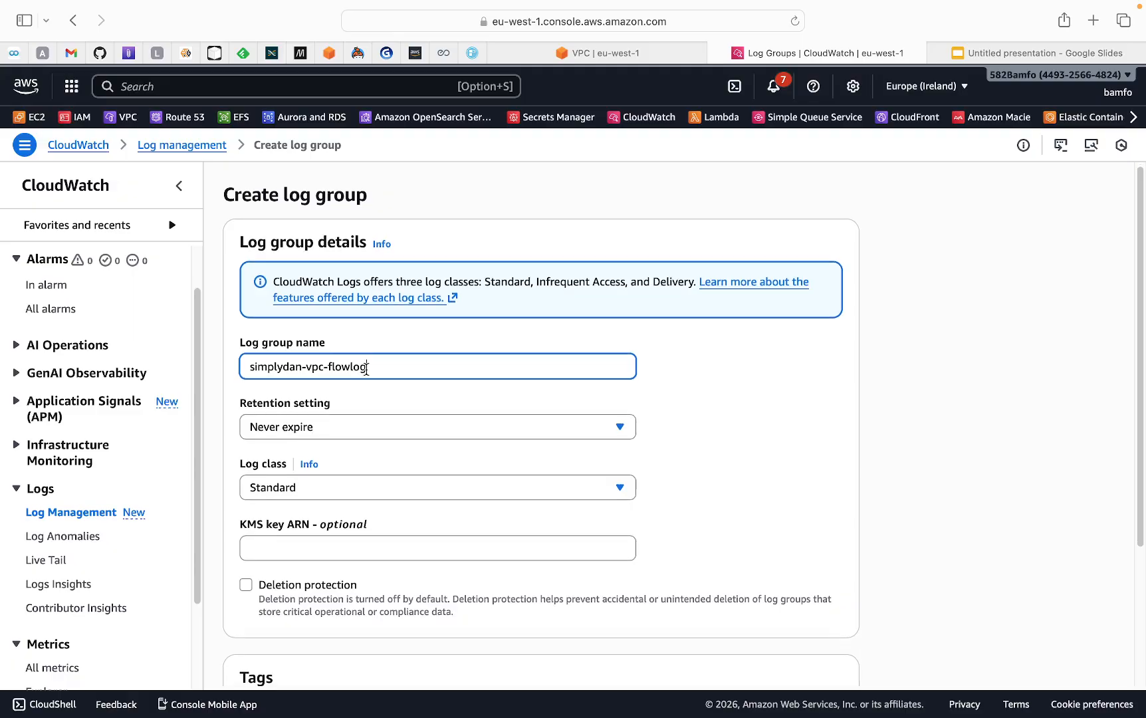
{"action": "left_click", "coordinate": [322, 432]}
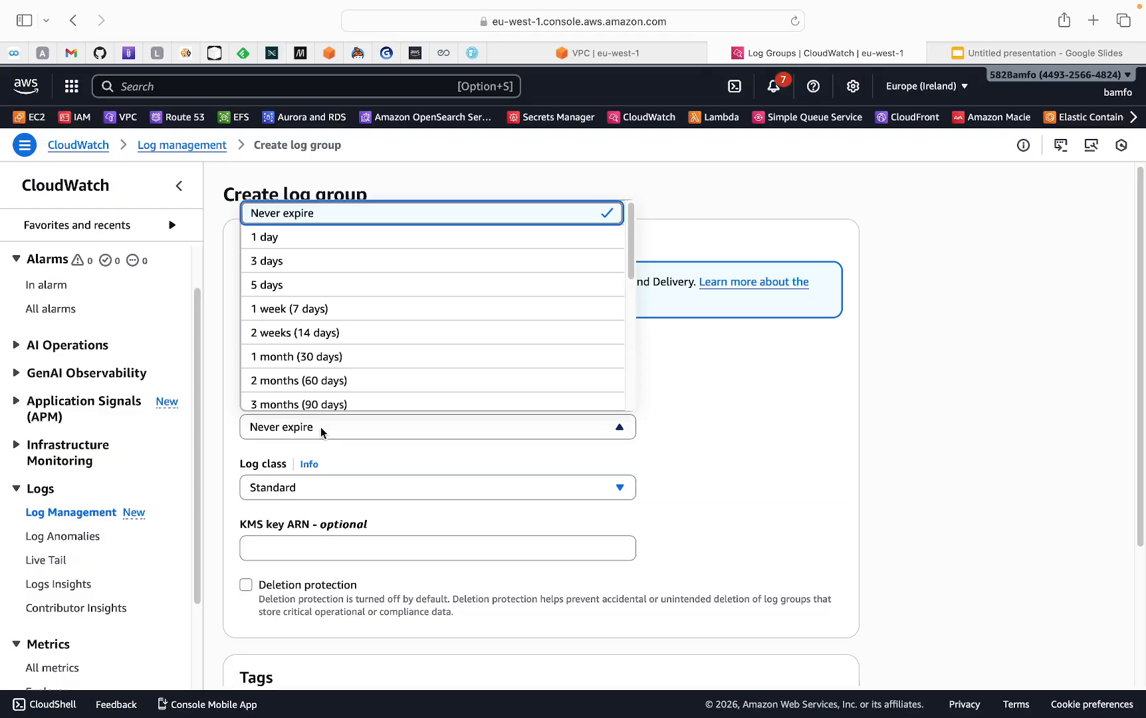
{"action": "scroll", "coordinate": [361, 358], "scroll_direction": "down", "scroll_amount": 3}
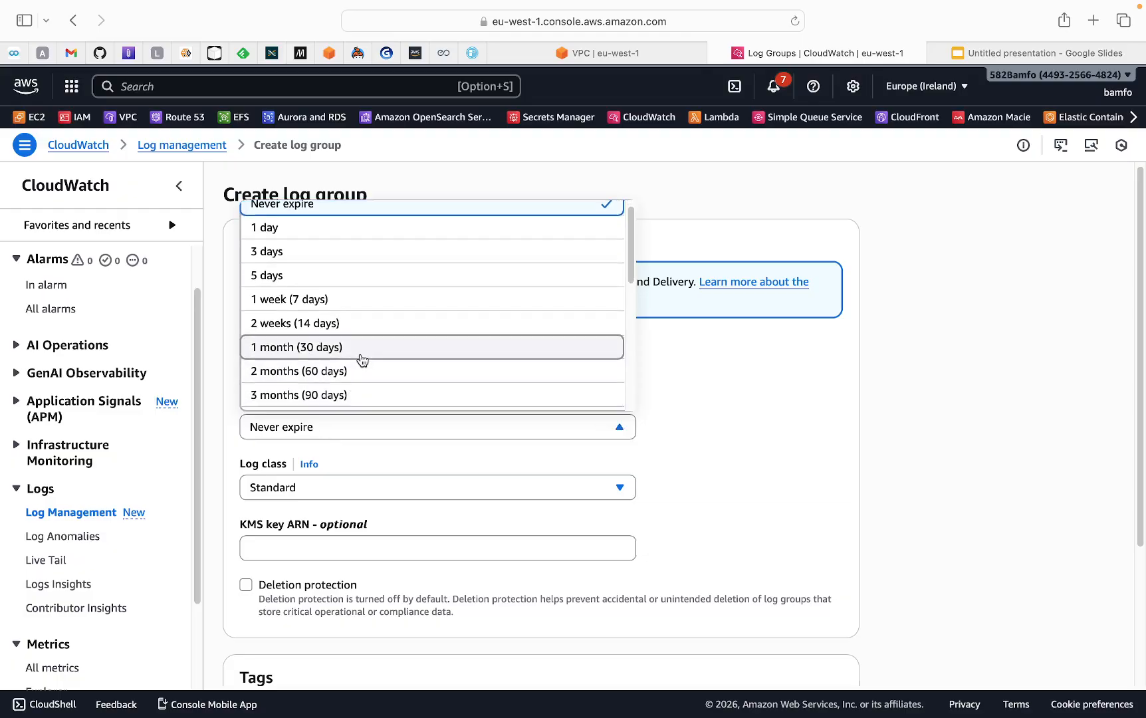
{"action": "scroll", "coordinate": [359, 363], "scroll_direction": "down", "scroll_amount": 5}
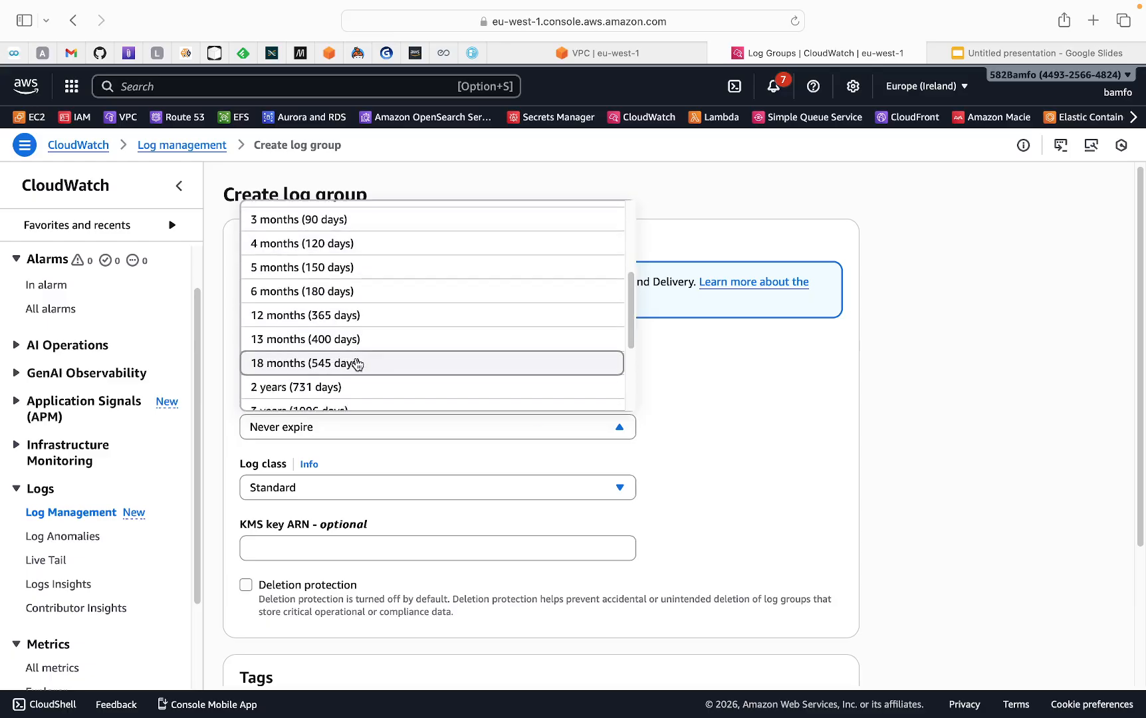
{"action": "left_click", "coordinate": [331, 316]}
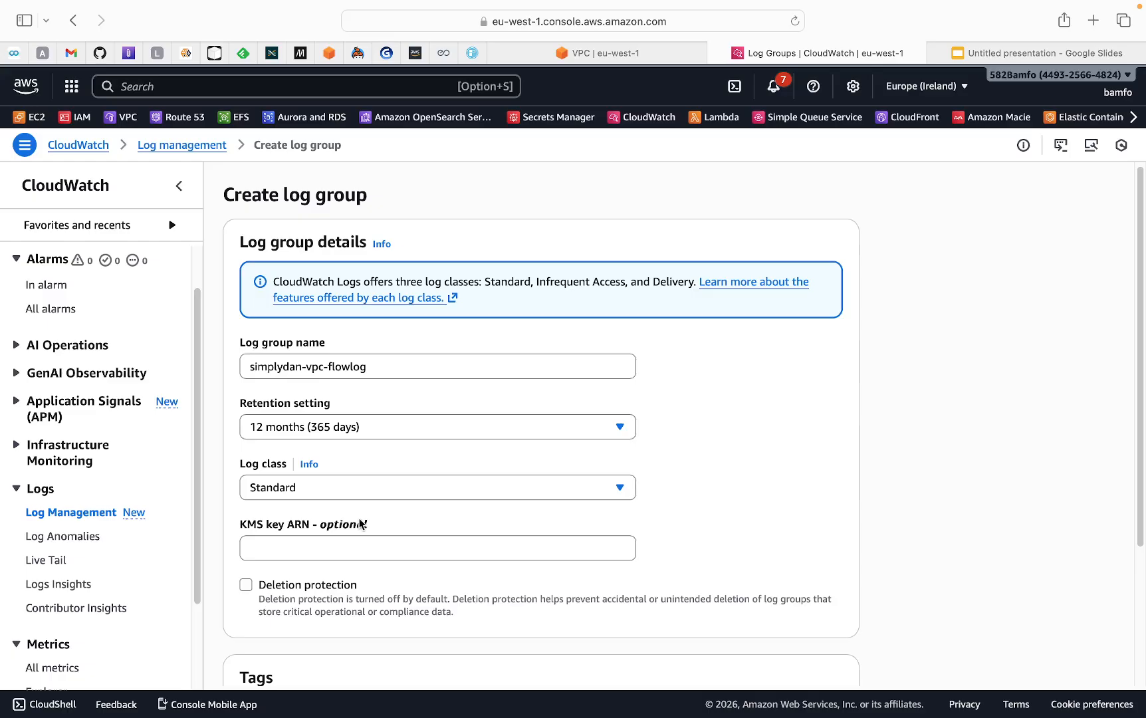
Create the simplydan-vpc-flowlog log group with the chosen settings
{"action": "scroll", "coordinate": [397, 499], "scroll_direction": "down", "scroll_amount": 1}
{"action": "scroll", "coordinate": [396, 495], "scroll_direction": "down", "scroll_amount": 1}
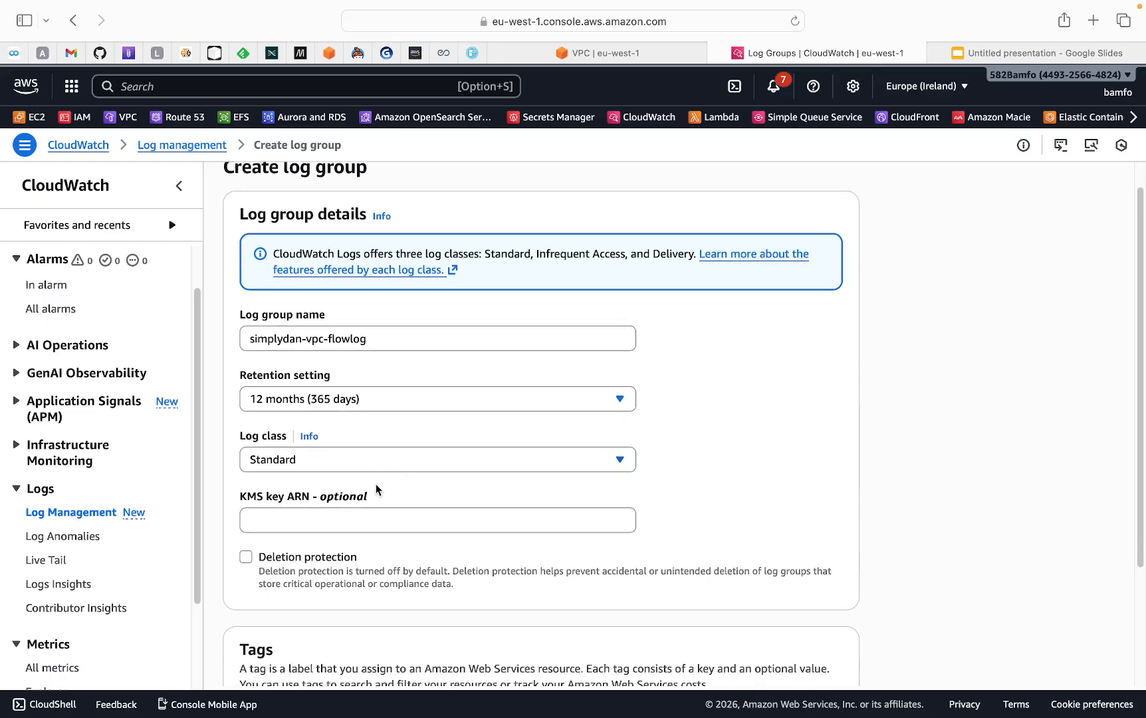
{"action": "scroll", "coordinate": [376, 482], "scroll_direction": "down", "scroll_amount": 1}
{"action": "scroll", "coordinate": [374, 478], "scroll_direction": "down", "scroll_amount": 1}
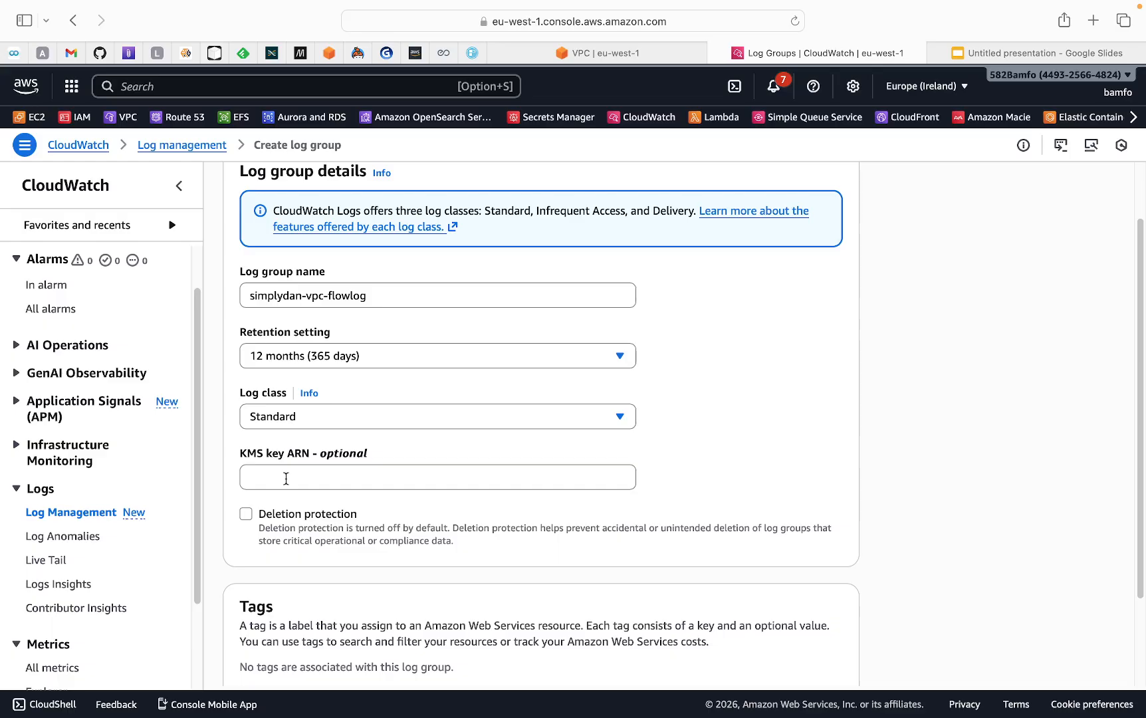
{"action": "scroll", "coordinate": [284, 473], "scroll_direction": "down", "scroll_amount": 1}
{"action": "scroll", "coordinate": [283, 465], "scroll_direction": "down", "scroll_amount": 4}
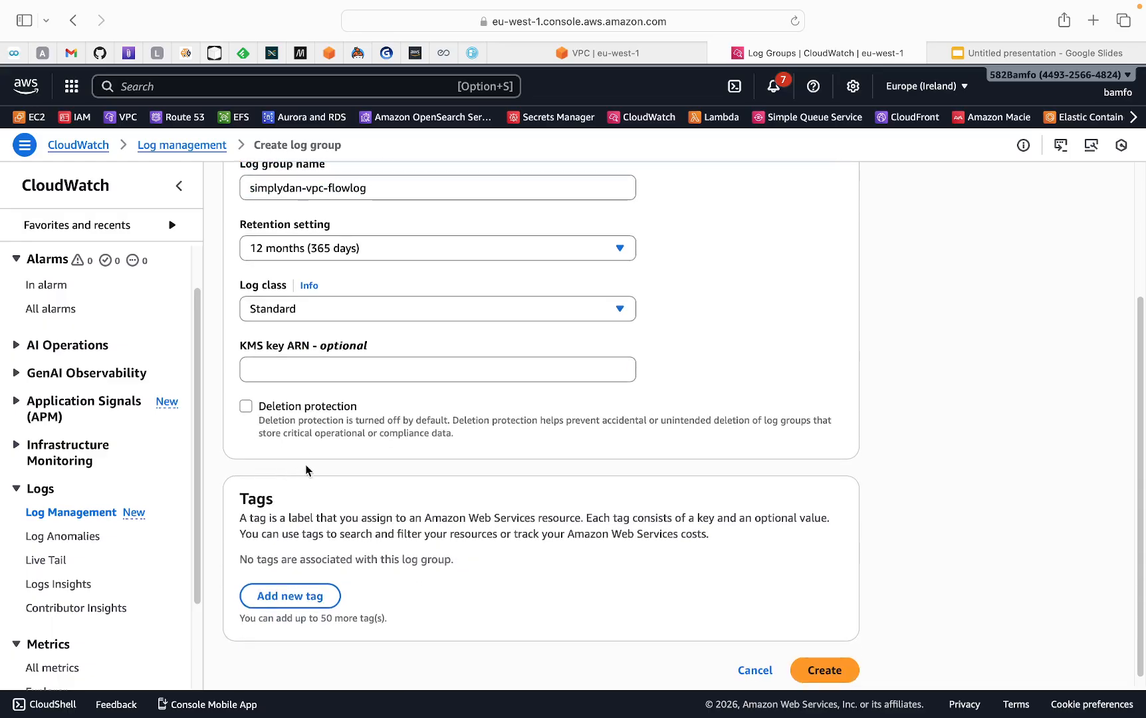
{"action": "scroll", "coordinate": [909, 593], "scroll_direction": "down", "scroll_amount": 1}
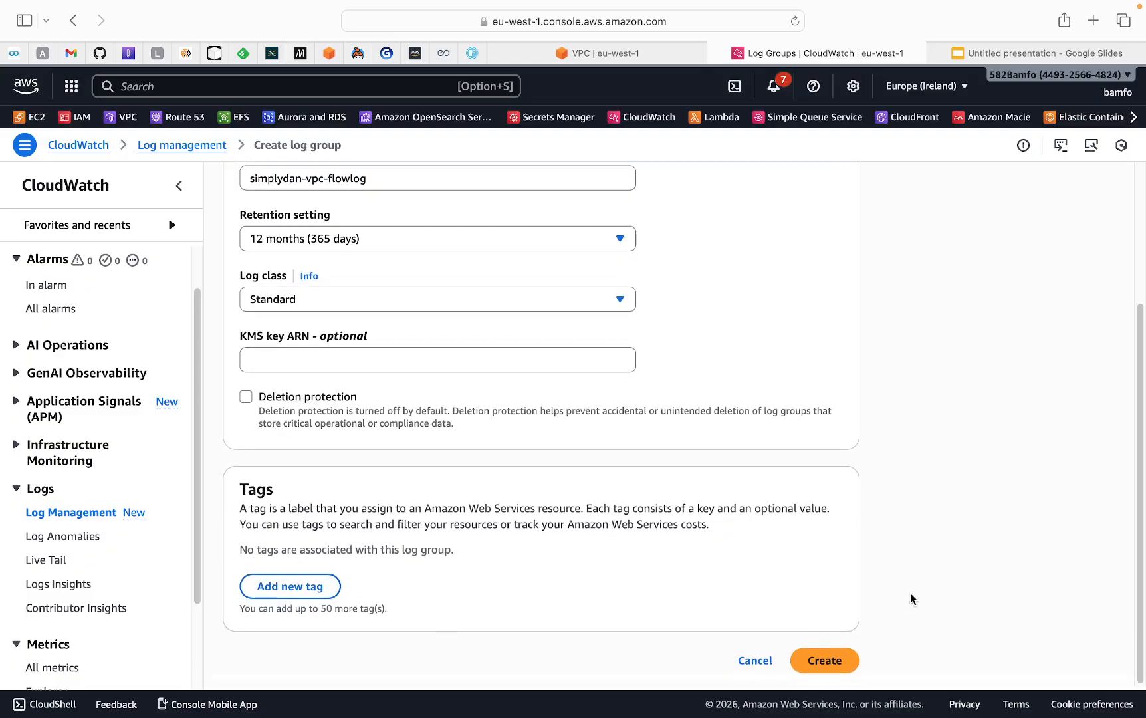
{"action": "left_click", "coordinate": [833, 664]}
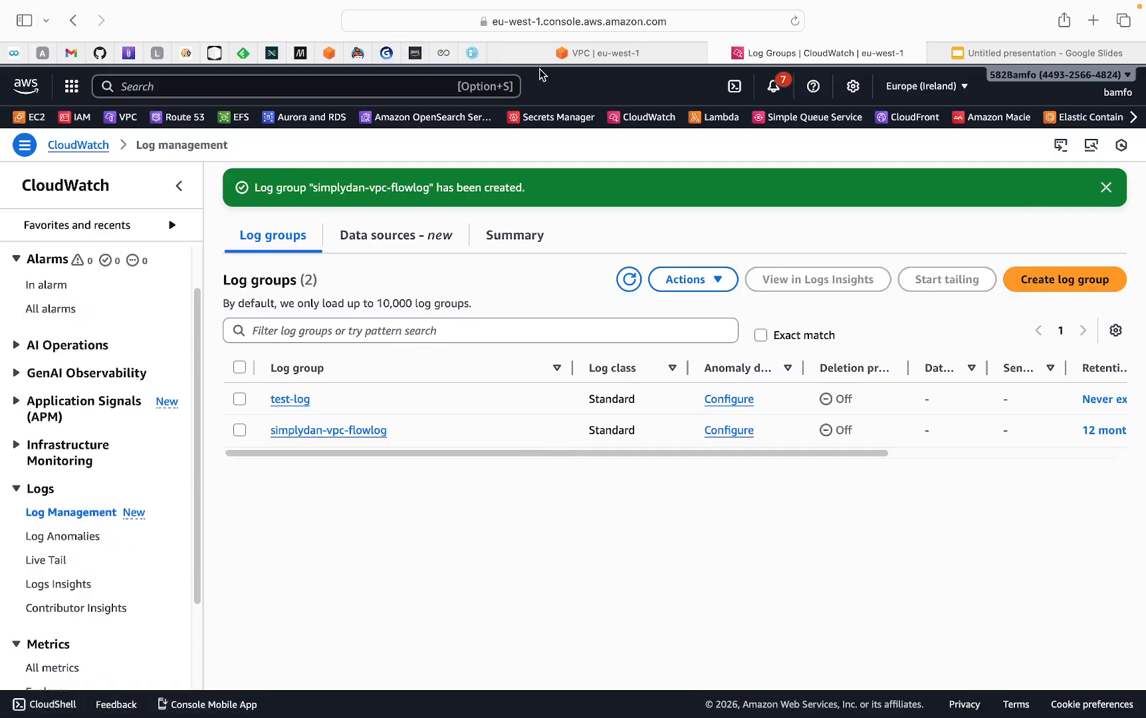
Return to the flow log form, refresh the log group list and pick simplydan-vpc-flowlog as the destination log group
{"action": "left_click", "coordinate": [565, 54]}
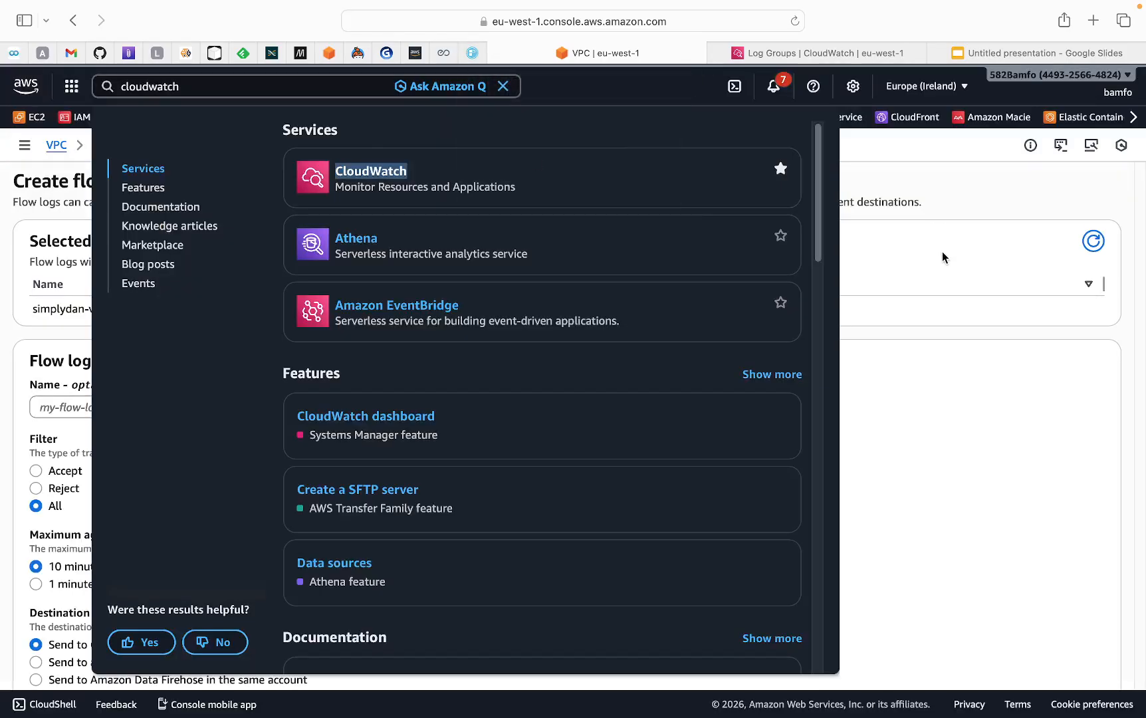
{"action": "left_click", "coordinate": [942, 252]}
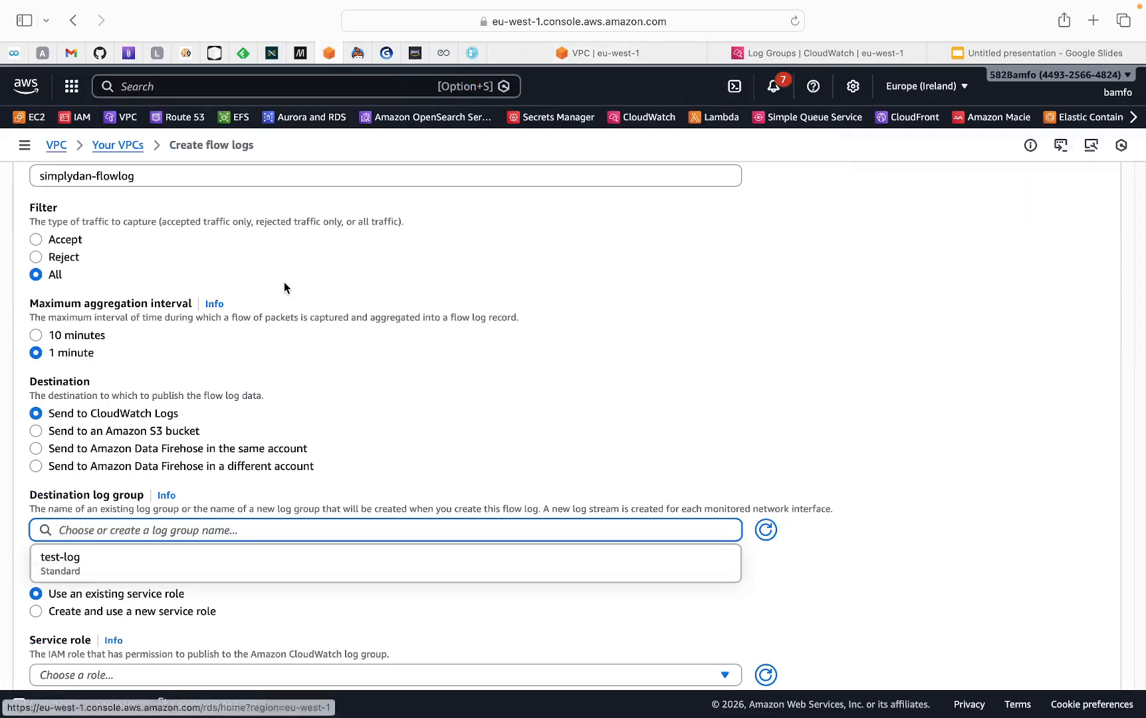
{"action": "left_click", "coordinate": [768, 531]}
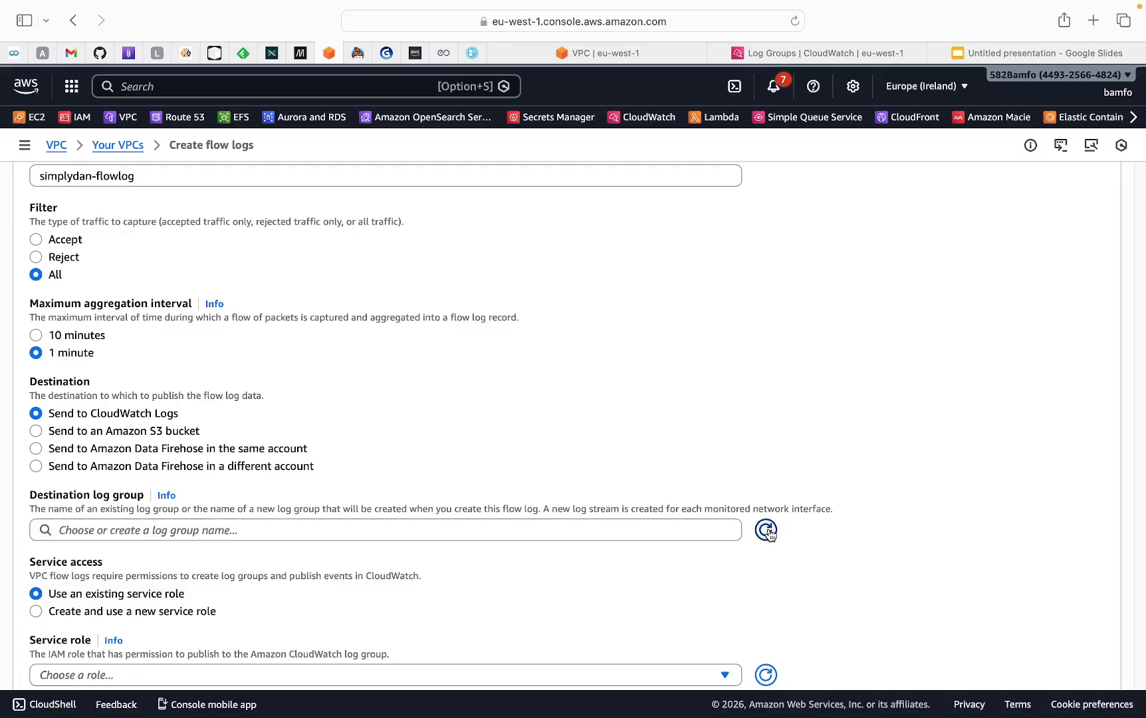
{"action": "left_click", "coordinate": [296, 529]}
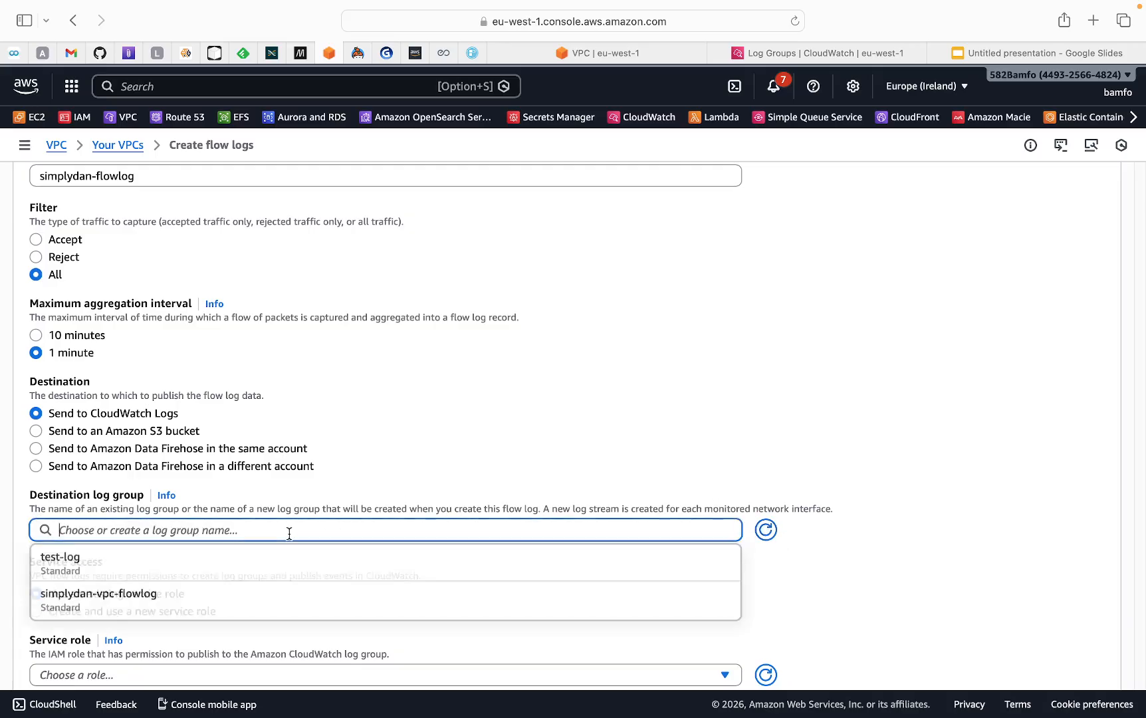
{"action": "left_click", "coordinate": [98, 606]}
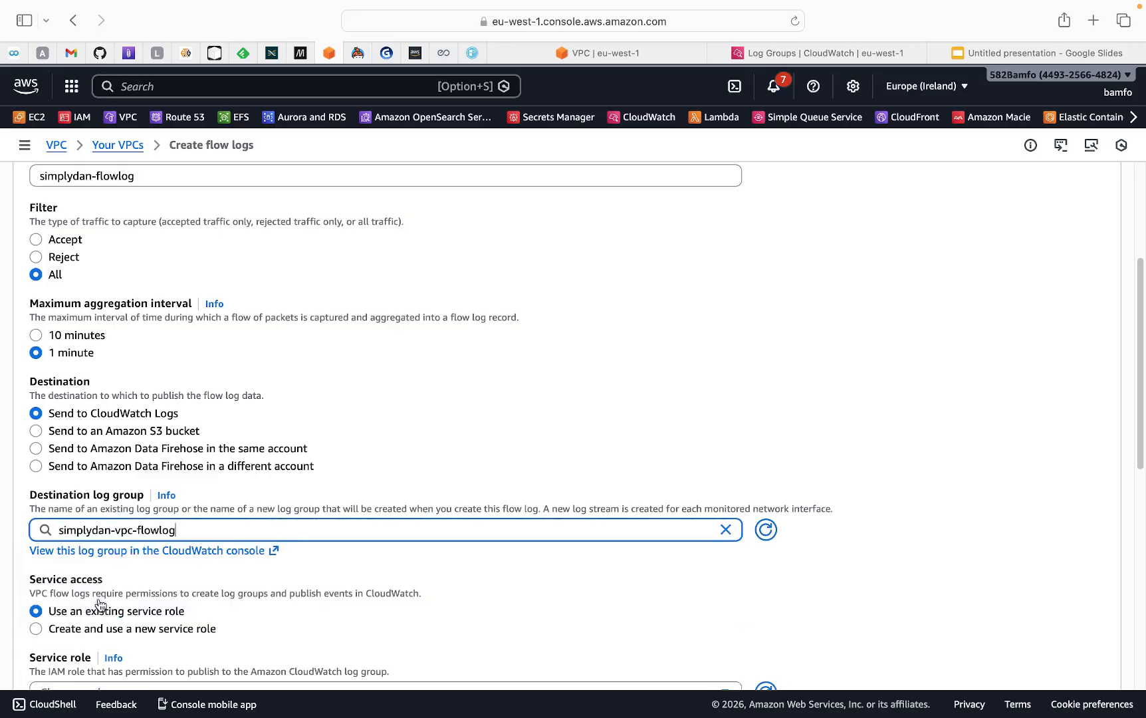
Choose to create and use a new service role for the flow log
{"action": "scroll", "coordinate": [250, 443], "scroll_direction": "down", "scroll_amount": 2}
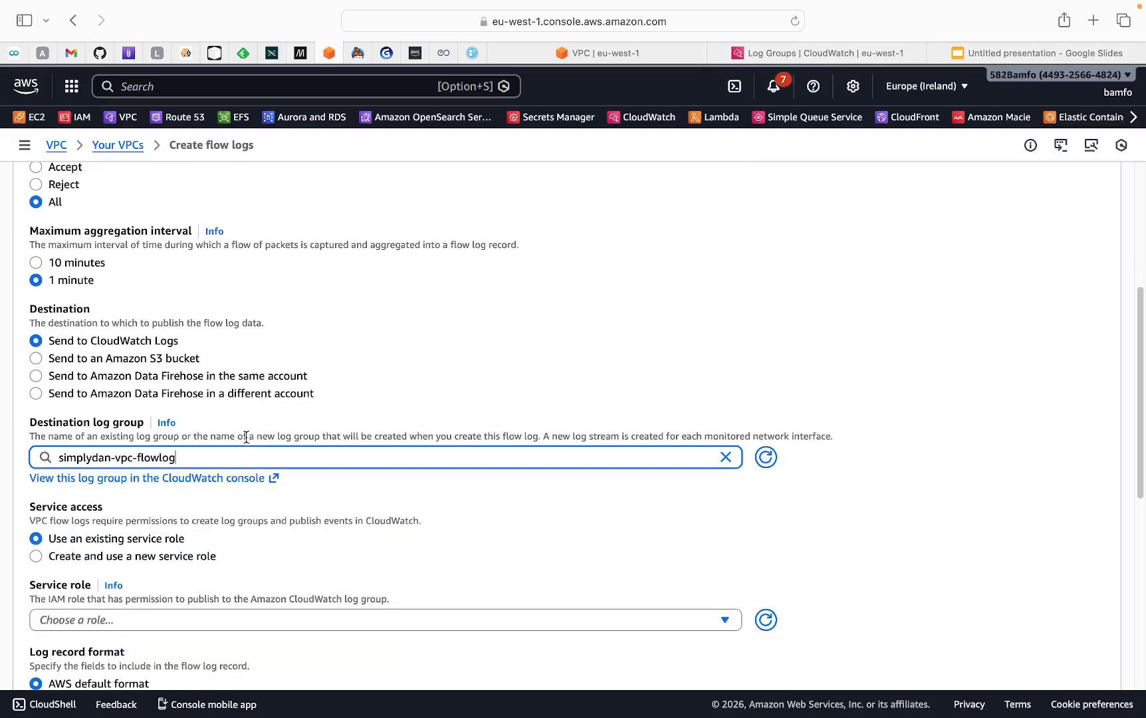
{"action": "scroll", "coordinate": [246, 436], "scroll_direction": "down", "scroll_amount": 1}
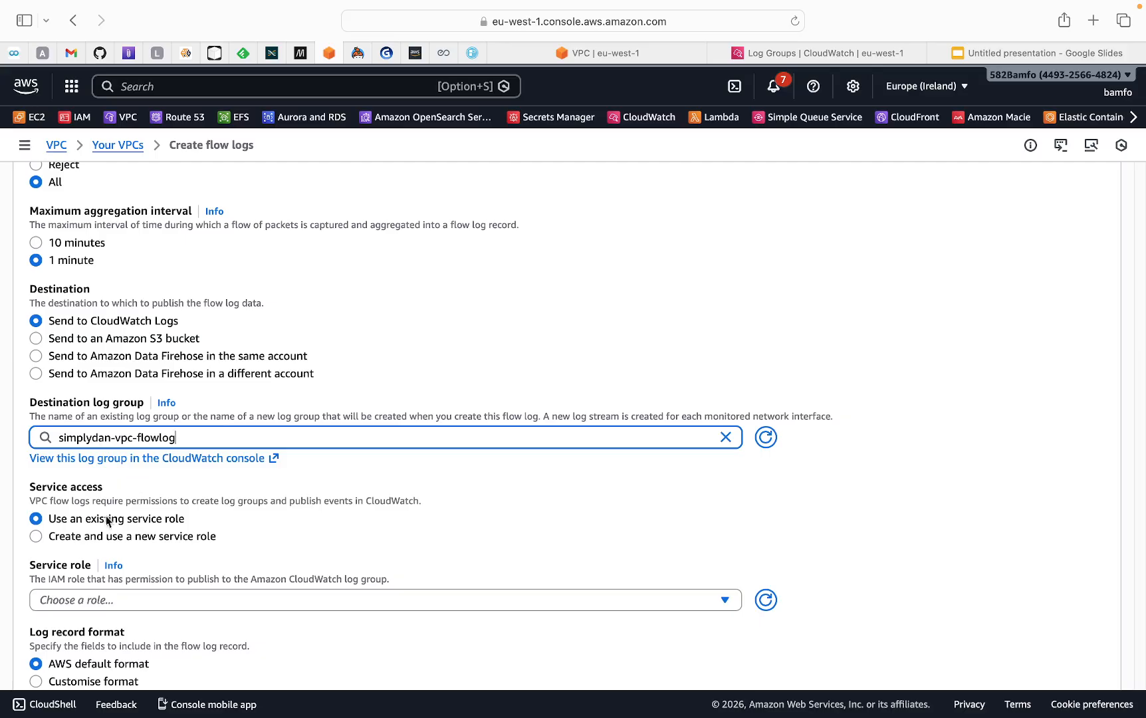
{"action": "scroll", "coordinate": [100, 540], "scroll_direction": "down", "scroll_amount": 3}
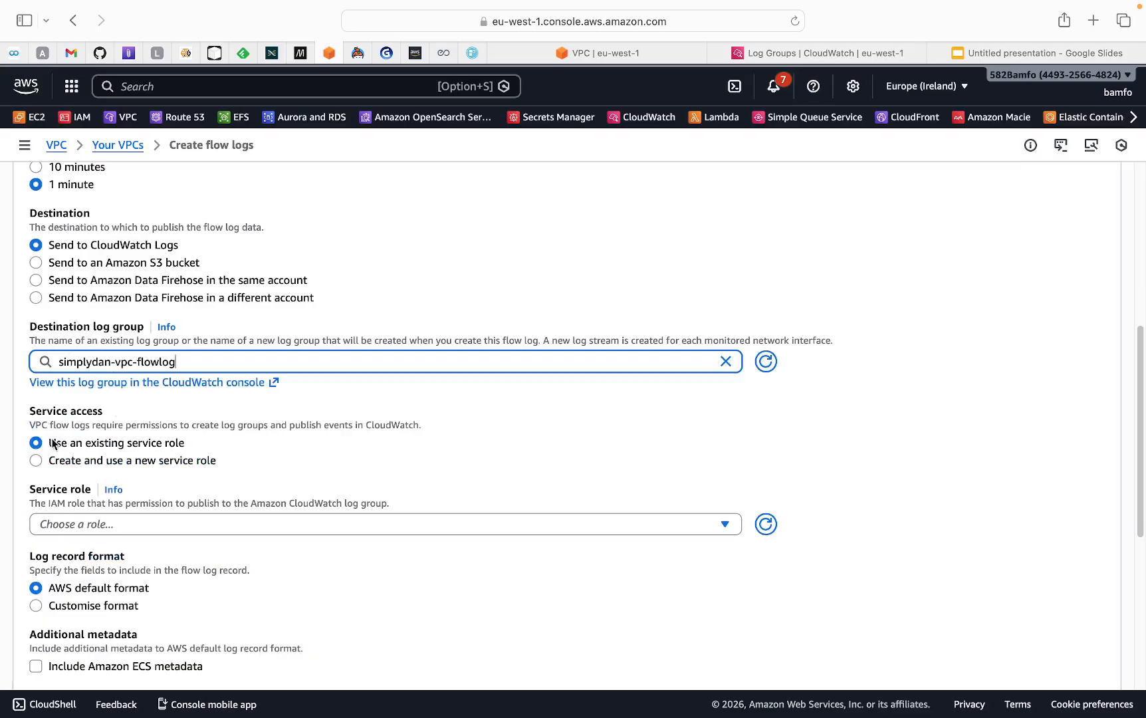
{"action": "scroll", "coordinate": [103, 458], "scroll_direction": "down", "scroll_amount": 1}
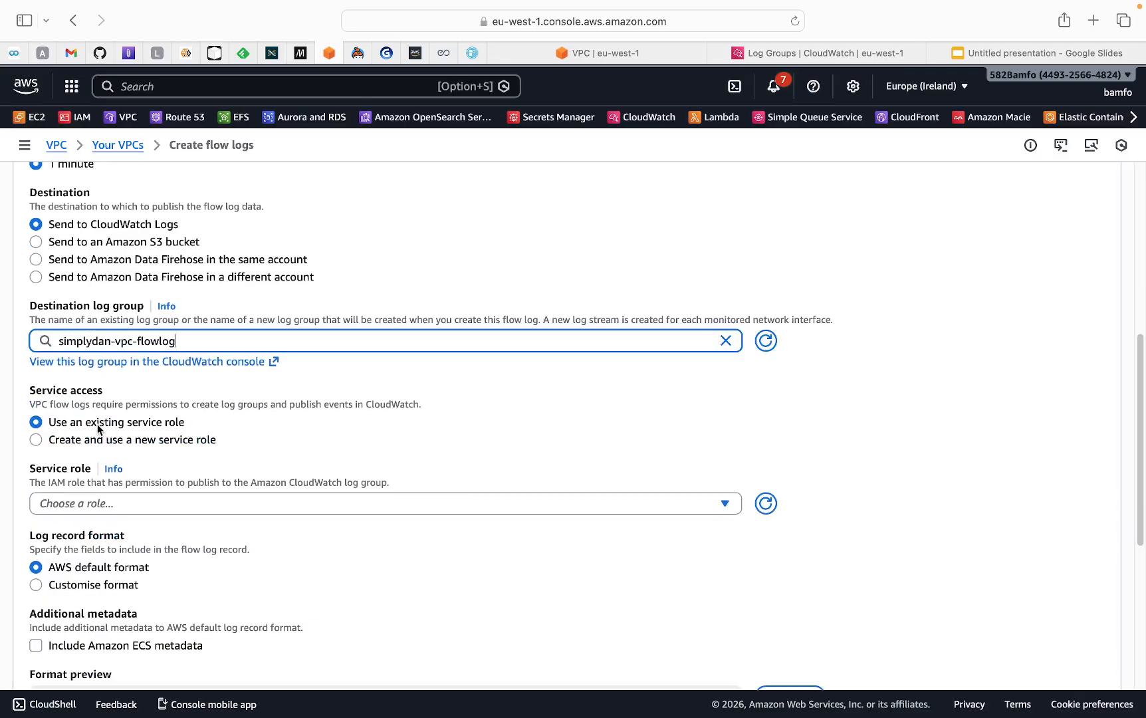
{"action": "scroll", "coordinate": [100, 426], "scroll_direction": "down", "scroll_amount": 1}
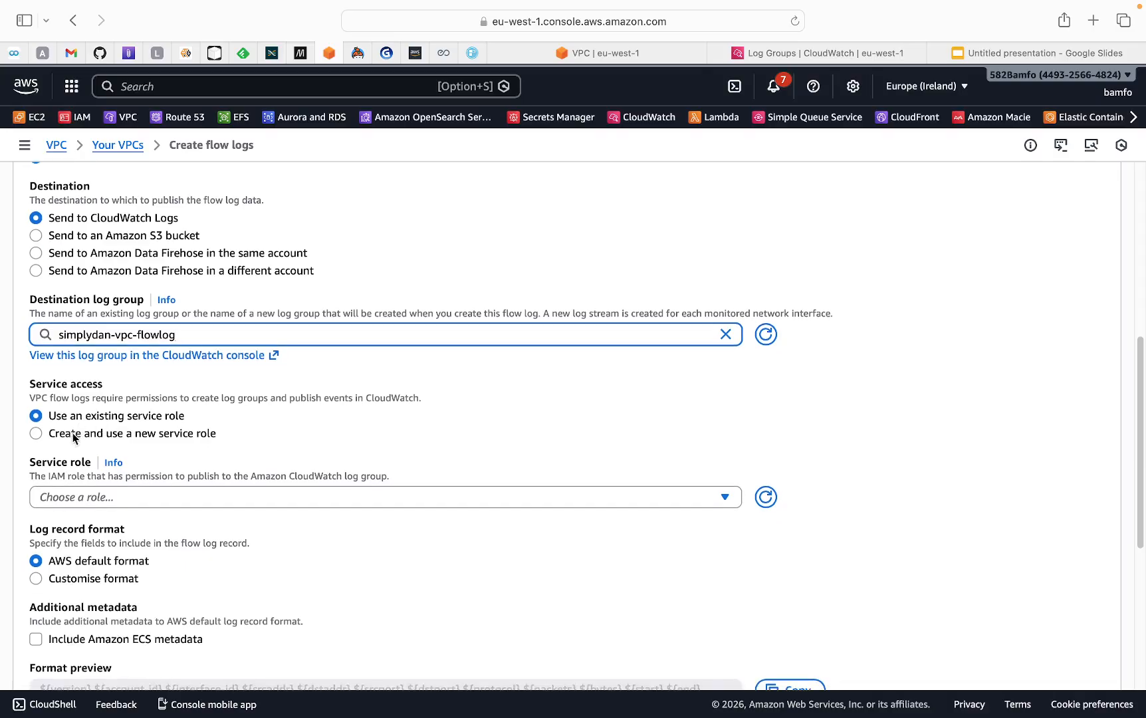
{"action": "left_click", "coordinate": [37, 434]}
Name the new service role VPCFlowLogs-Cloudwatch-simplydan
{"action": "scroll", "coordinate": [99, 447], "scroll_direction": "down", "scroll_amount": 1}
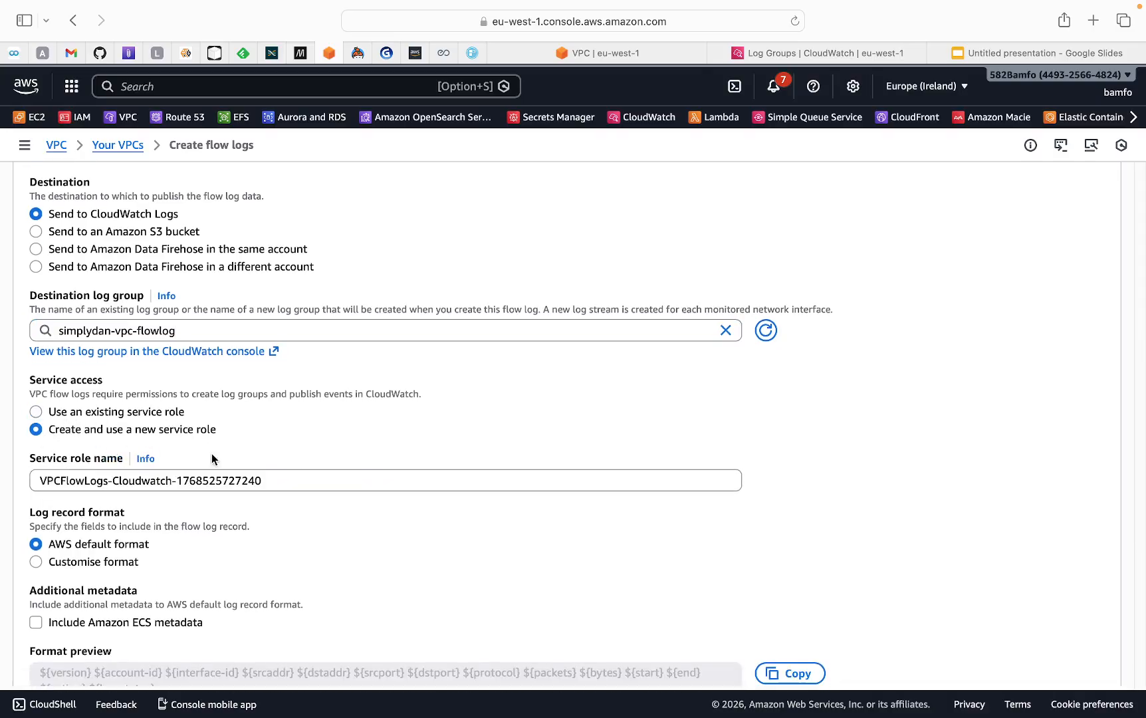
{"action": "left_click_drag", "start_coordinate": [264, 481], "coordinate": [176, 479]}
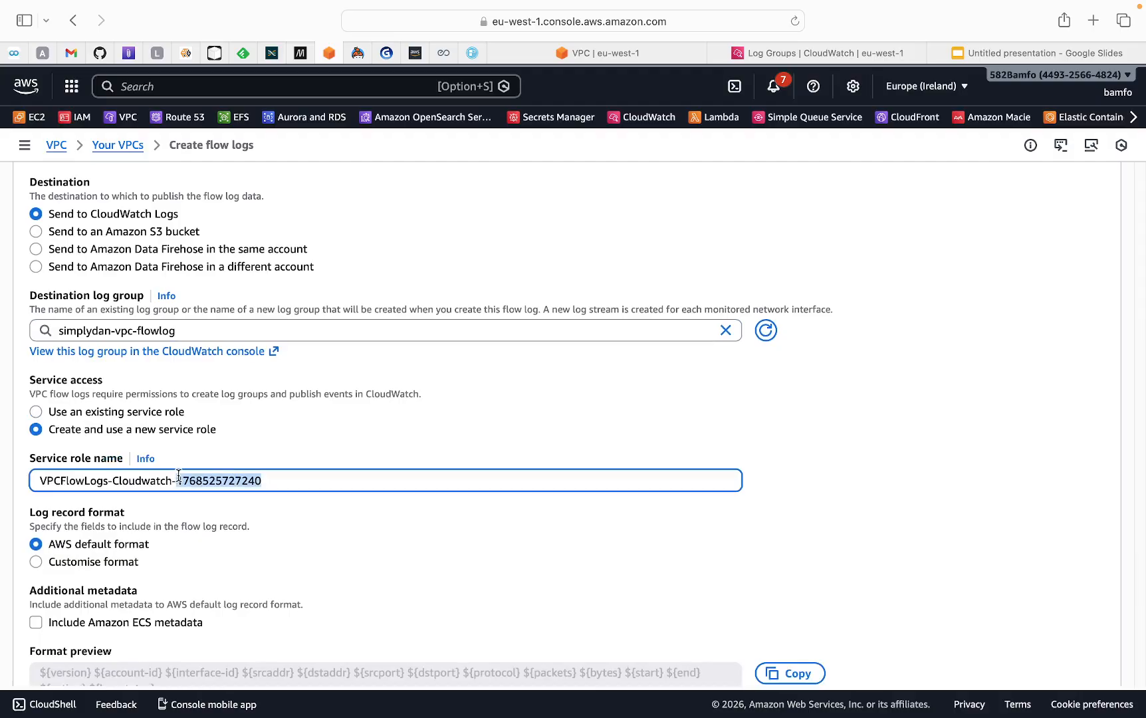
{"action": "key", "text": "BackSpace"}
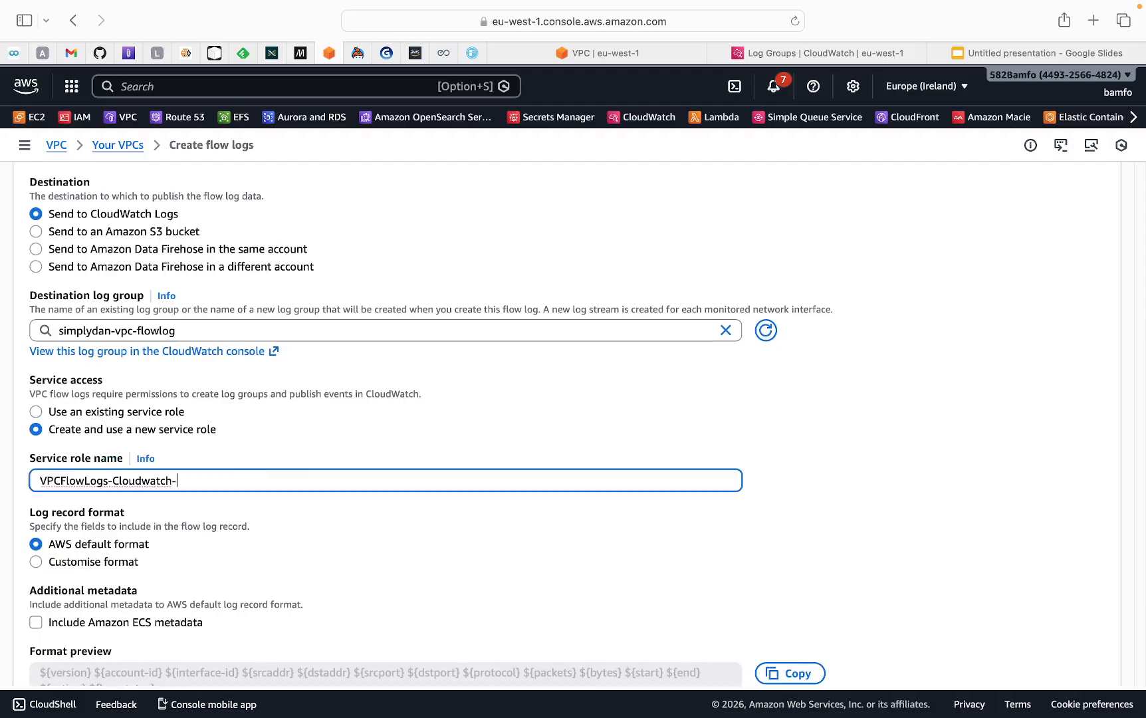
{"action": "type", "text": "simplydan"}
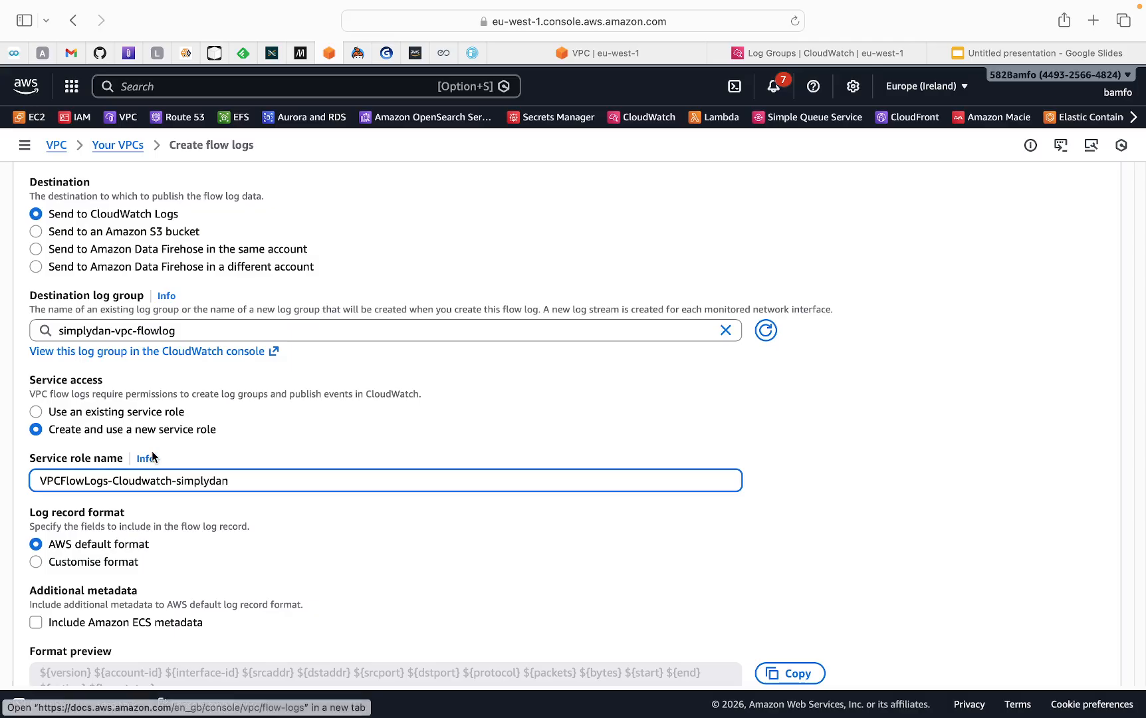
Create the flow log with the default log record format and existing Name tag
{"action": "scroll", "coordinate": [153, 459], "scroll_direction": "down", "scroll_amount": 1}
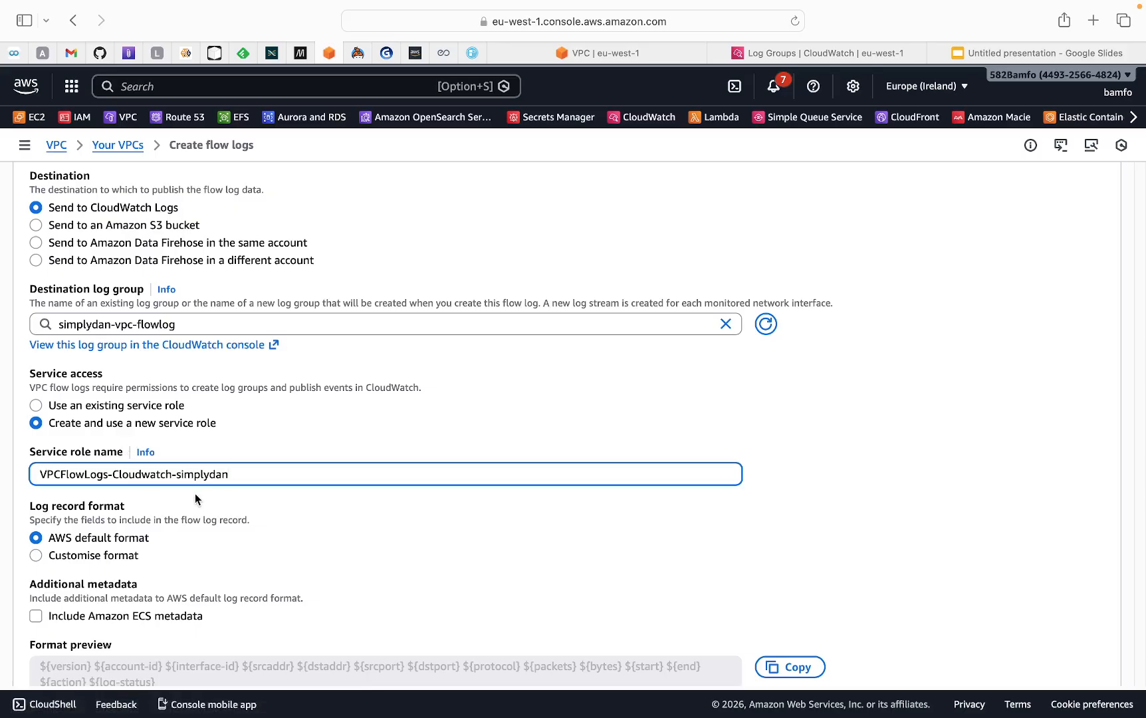
{"action": "scroll", "coordinate": [210, 495], "scroll_direction": "down", "scroll_amount": 1}
{"action": "scroll", "coordinate": [211, 495], "scroll_direction": "down", "scroll_amount": 2}
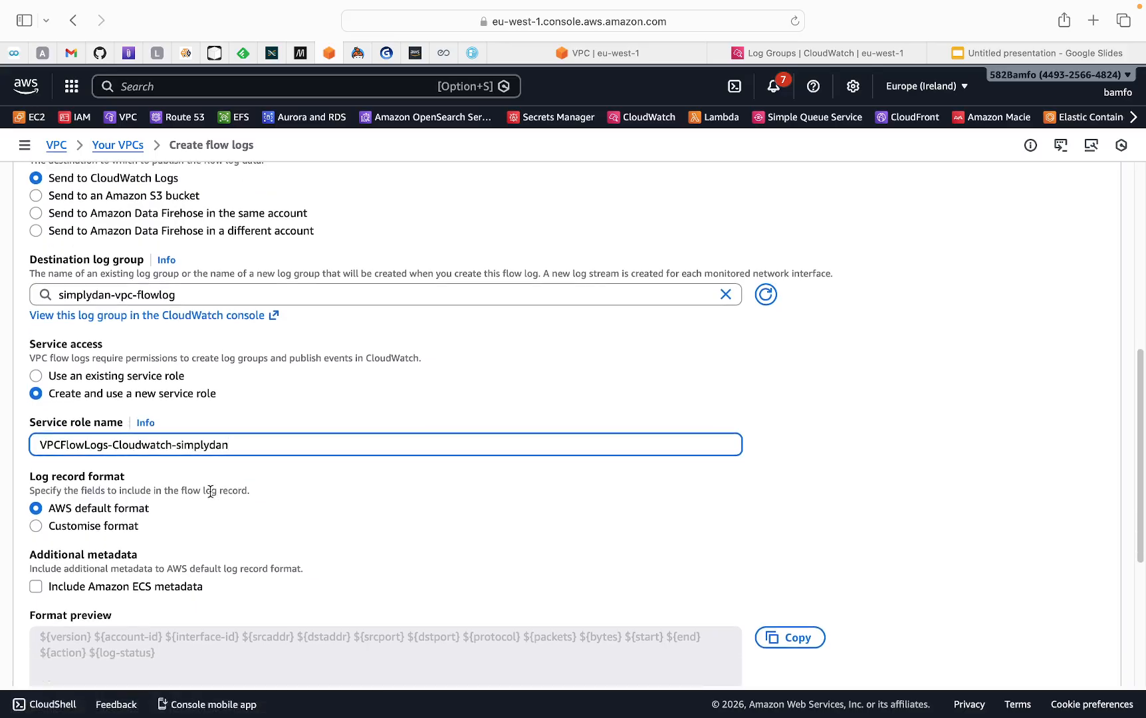
{"action": "scroll", "coordinate": [166, 497], "scroll_direction": "down", "scroll_amount": 2}
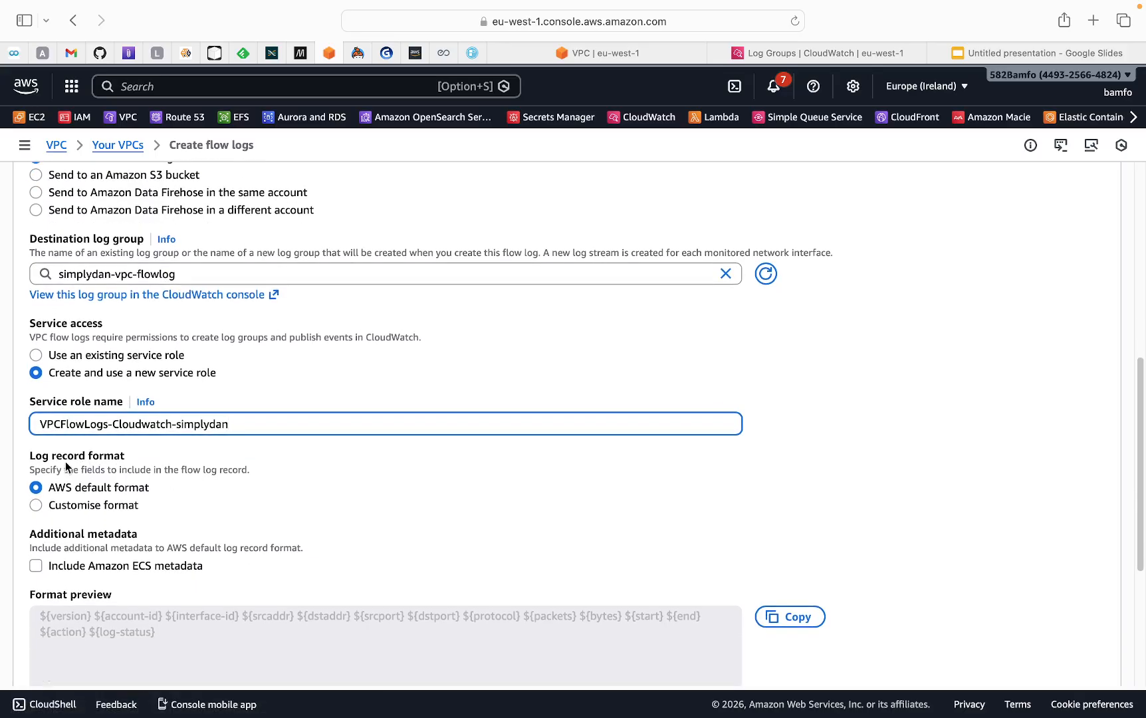
{"action": "scroll", "coordinate": [138, 465], "scroll_direction": "down", "scroll_amount": 1}
{"action": "scroll", "coordinate": [137, 466], "scroll_direction": "down", "scroll_amount": 2}
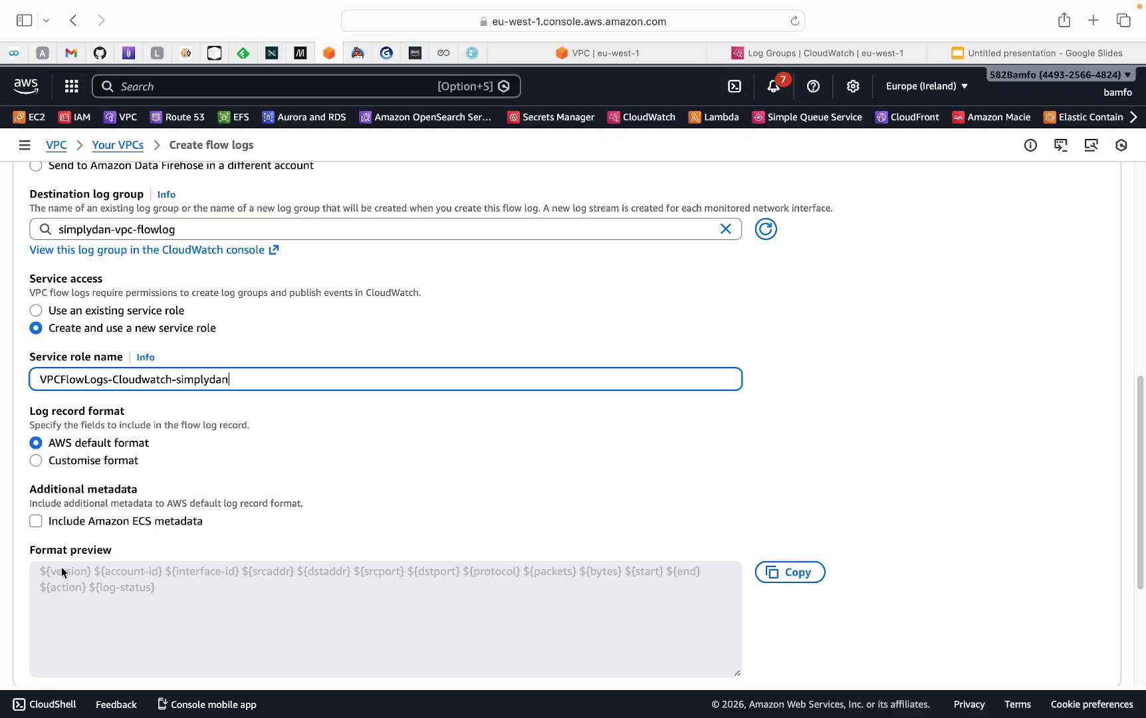
{"action": "scroll", "coordinate": [142, 541], "scroll_direction": "down", "scroll_amount": 4}
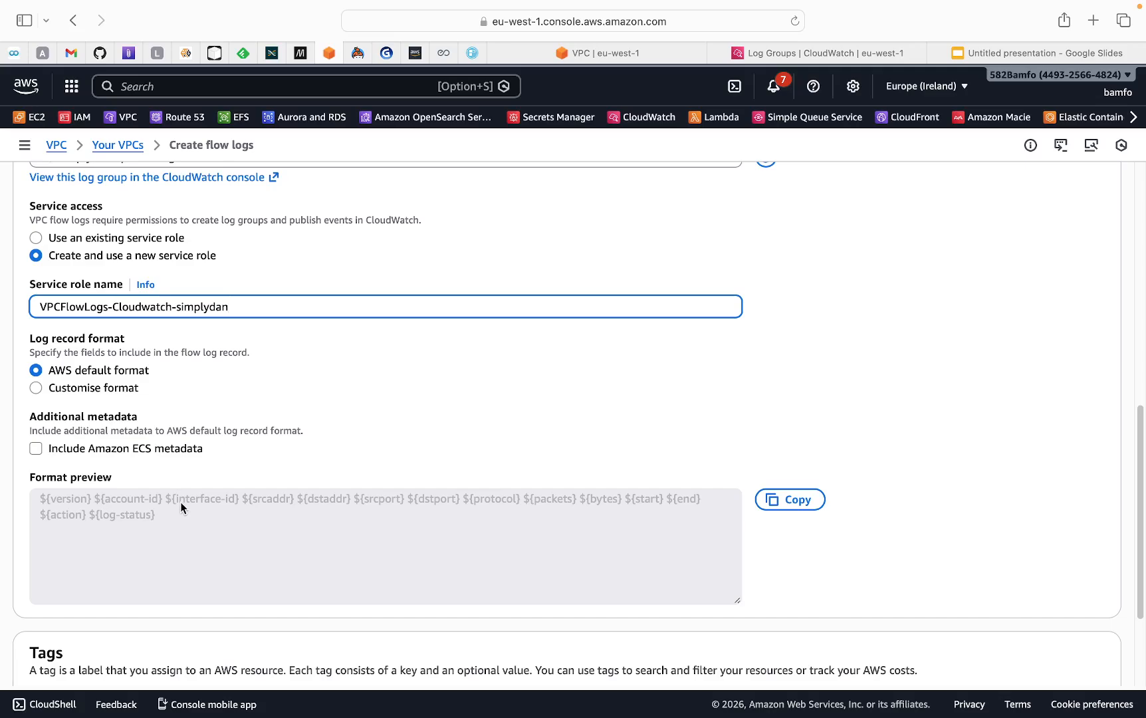
{"action": "scroll", "coordinate": [181, 502], "scroll_direction": "down", "scroll_amount": 5}
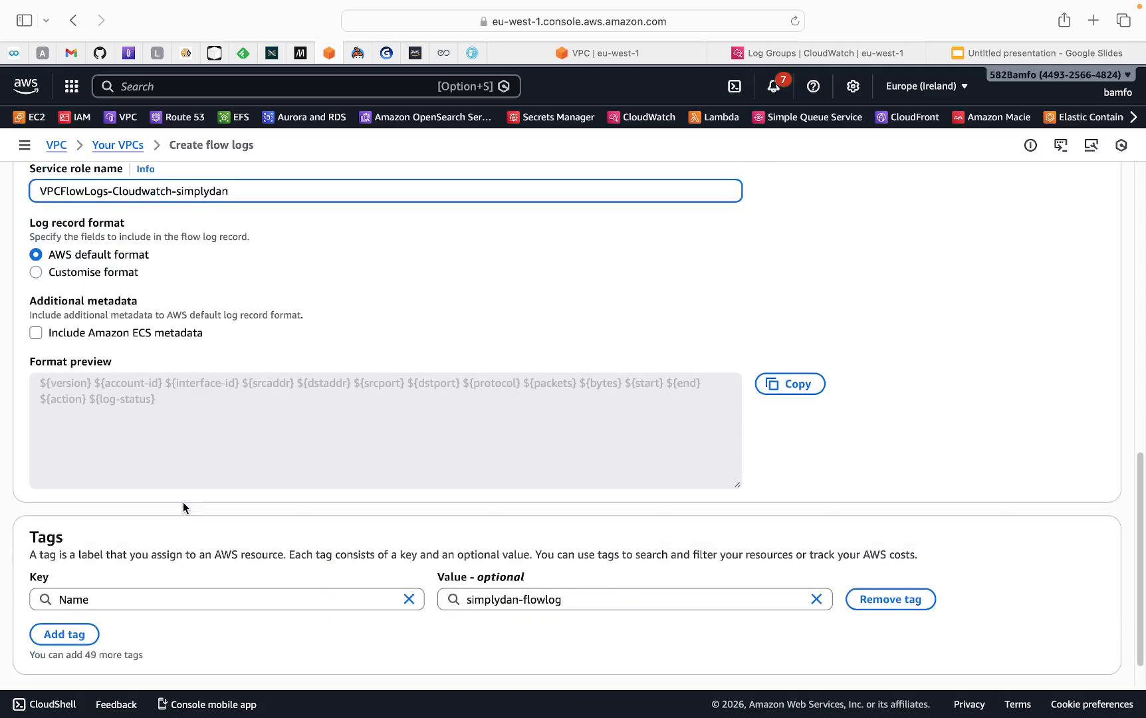
{"action": "scroll", "coordinate": [1090, 638], "scroll_direction": "down", "scroll_amount": 1}
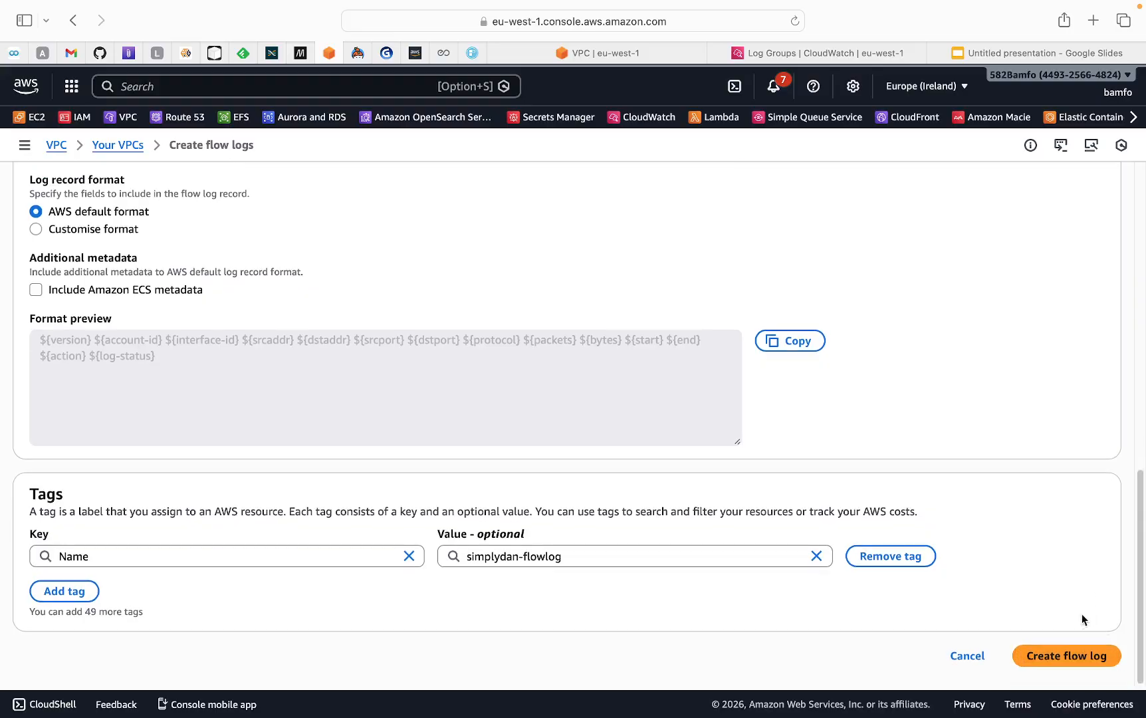
{"action": "left_click", "coordinate": [1049, 658]}
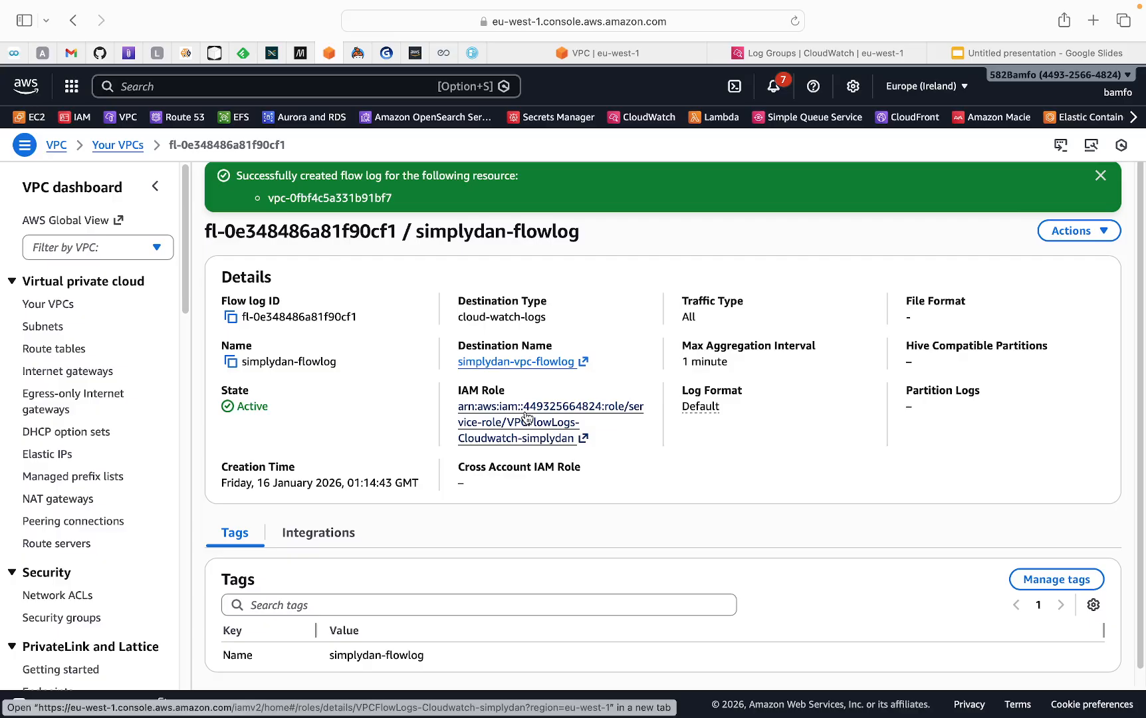
Open the flow log's IAM role in a new tab and switch to it
{"action": "right_click", "coordinate": [525, 416]}
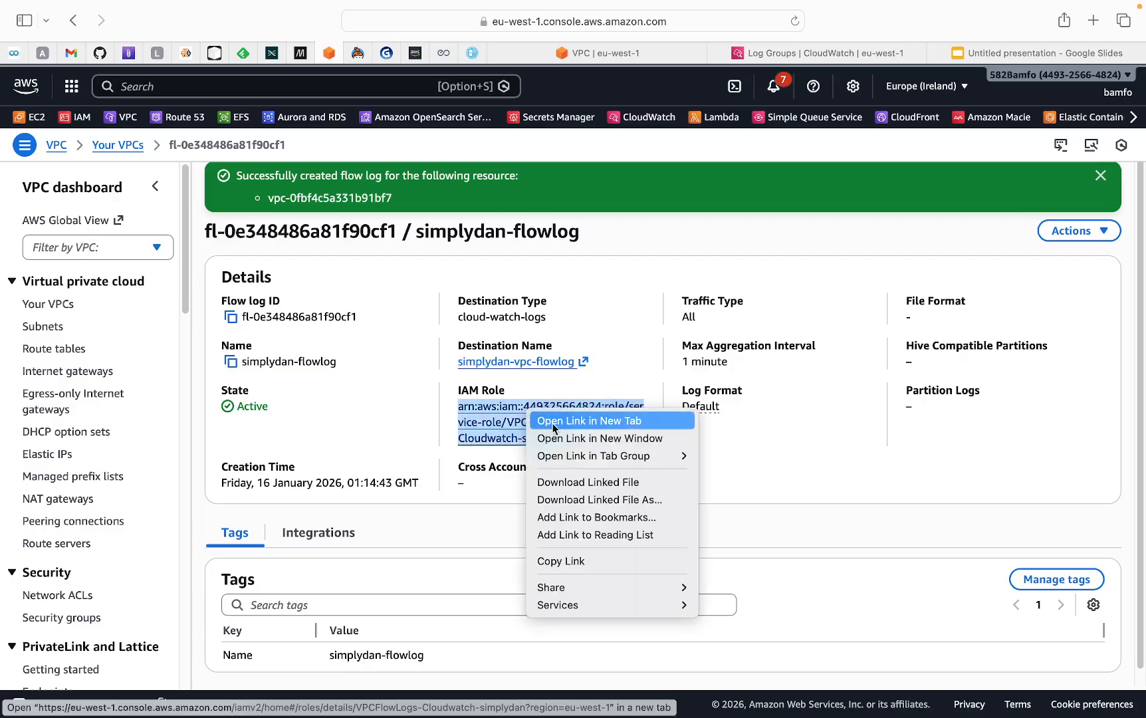
{"action": "left_click", "coordinate": [552, 425]}
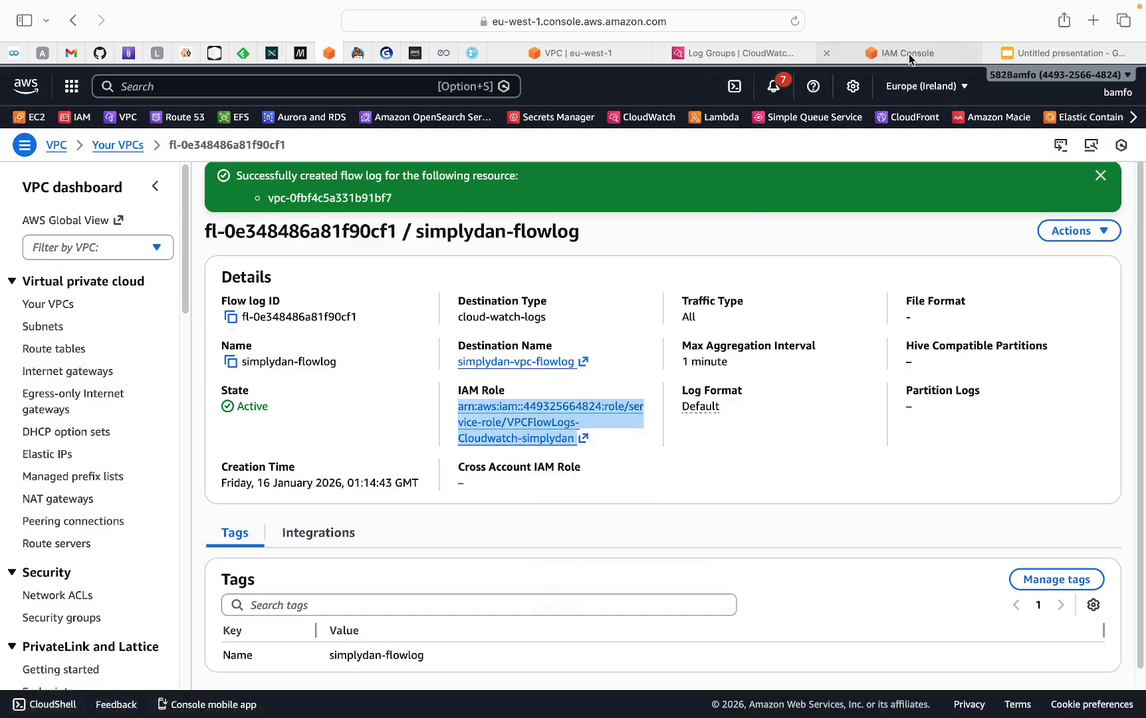
{"action": "left_click", "coordinate": [909, 54]}
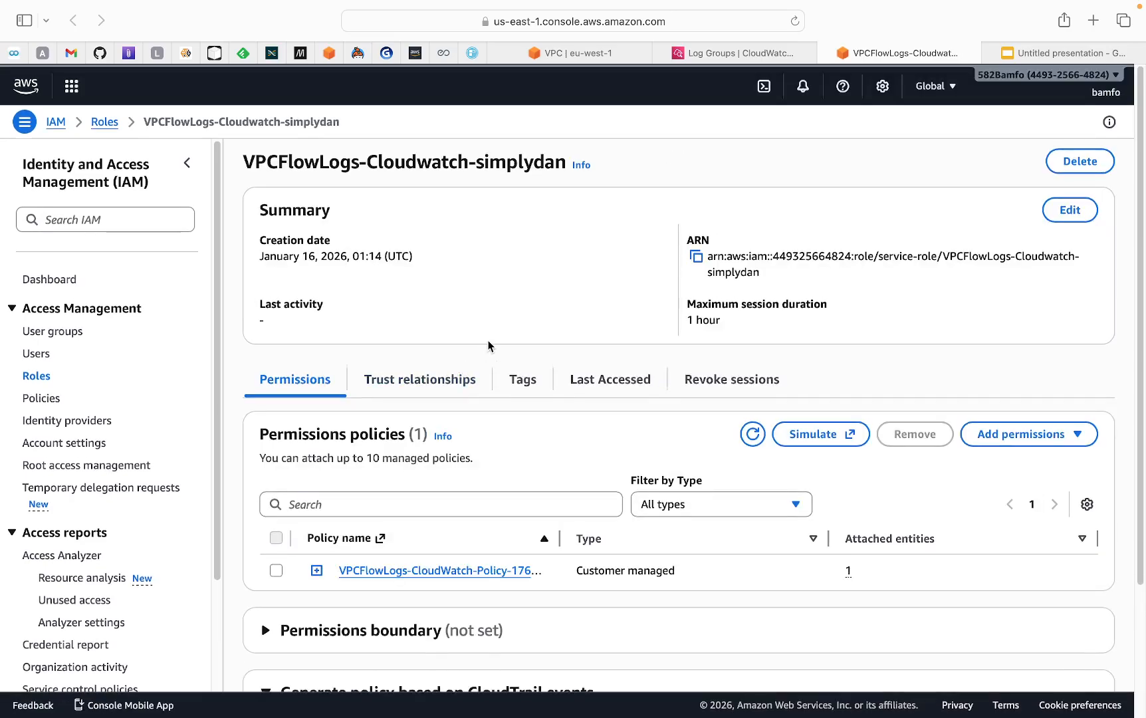
Examine the role's trust relationships, highlighting the vpc-flow-logs.amazonaws.com service principal
{"action": "scroll", "coordinate": [488, 346], "scroll_direction": "down", "scroll_amount": 1}
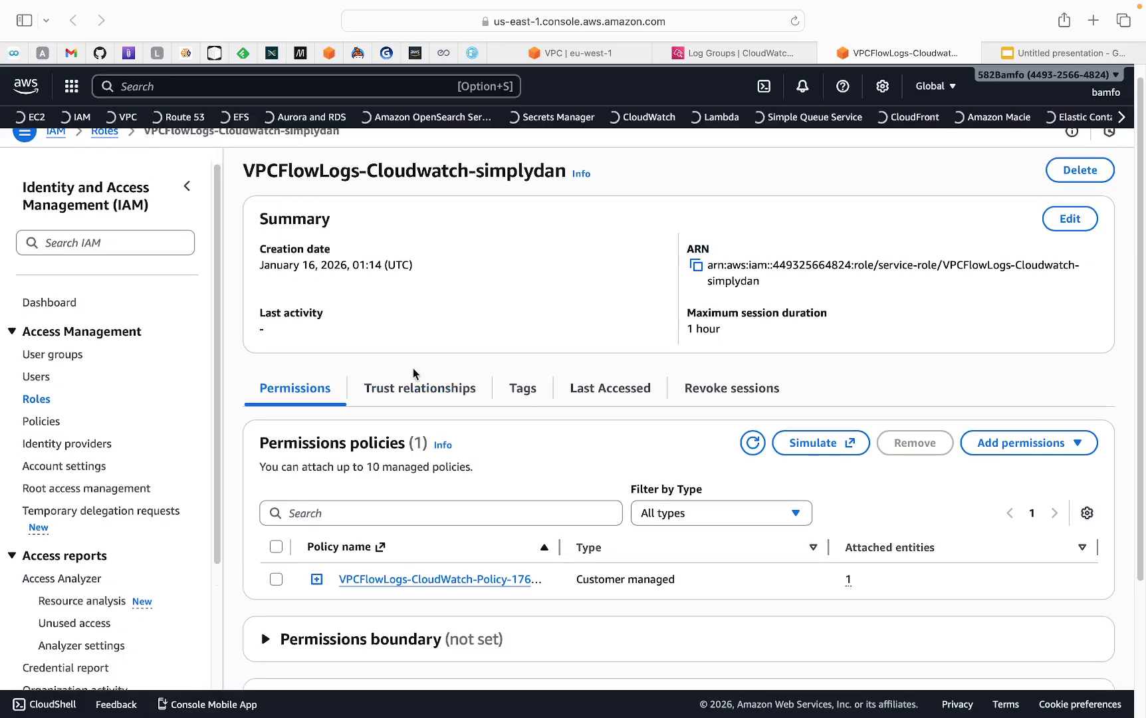
{"action": "left_click", "coordinate": [410, 391]}
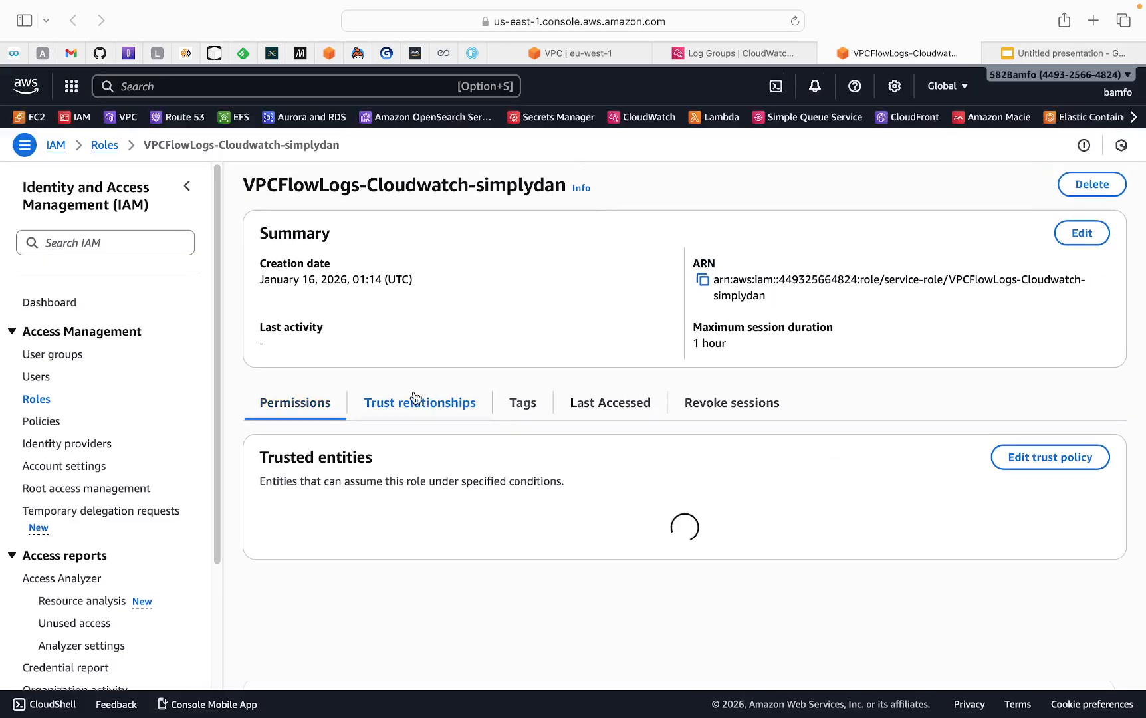
{"action": "scroll", "coordinate": [452, 412], "scroll_direction": "down", "scroll_amount": 3}
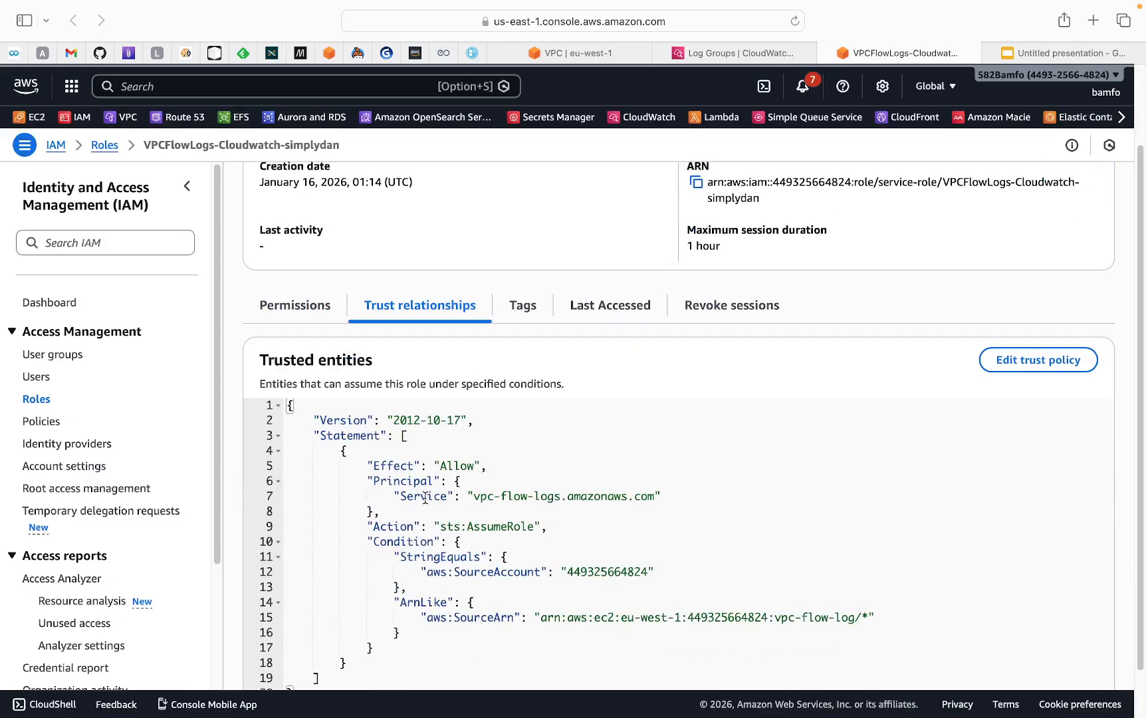
{"action": "double_click", "coordinate": [383, 484]}
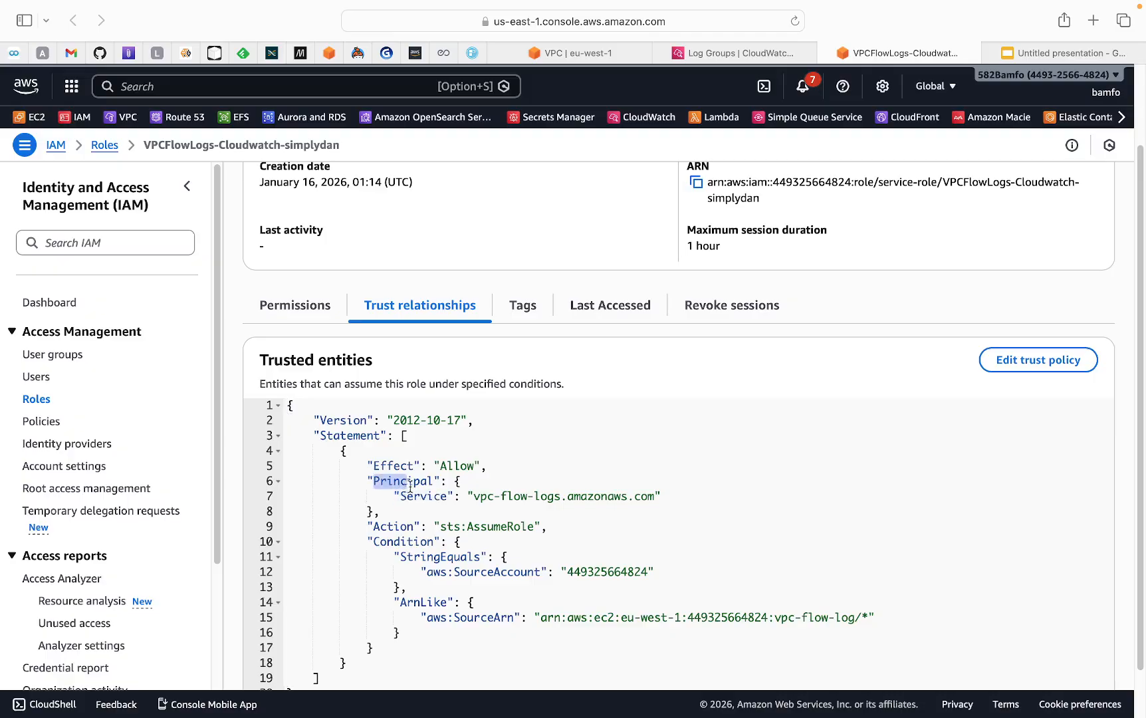
{"action": "left_click_drag", "start_coordinate": [384, 483], "coordinate": [649, 497]}
{"action": "left_click", "coordinate": [489, 508]}
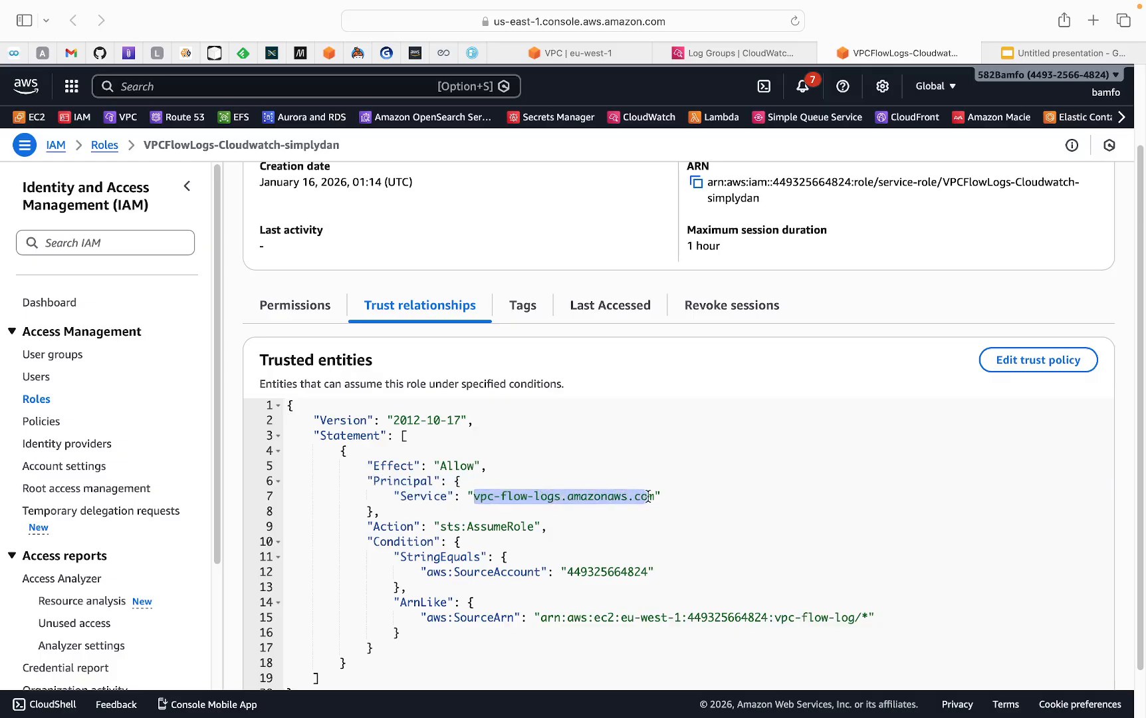
Examine the trust policy's conditions, highlighting the aws:SourceAccount value and the aws:SourceArn flow-log ARN
{"action": "scroll", "coordinate": [602, 492], "scroll_direction": "down", "scroll_amount": 2}
{"action": "left_click_drag", "start_coordinate": [440, 470], "coordinate": [520, 470]}
{"action": "left_click_drag", "start_coordinate": [526, 515], "coordinate": [654, 515]}
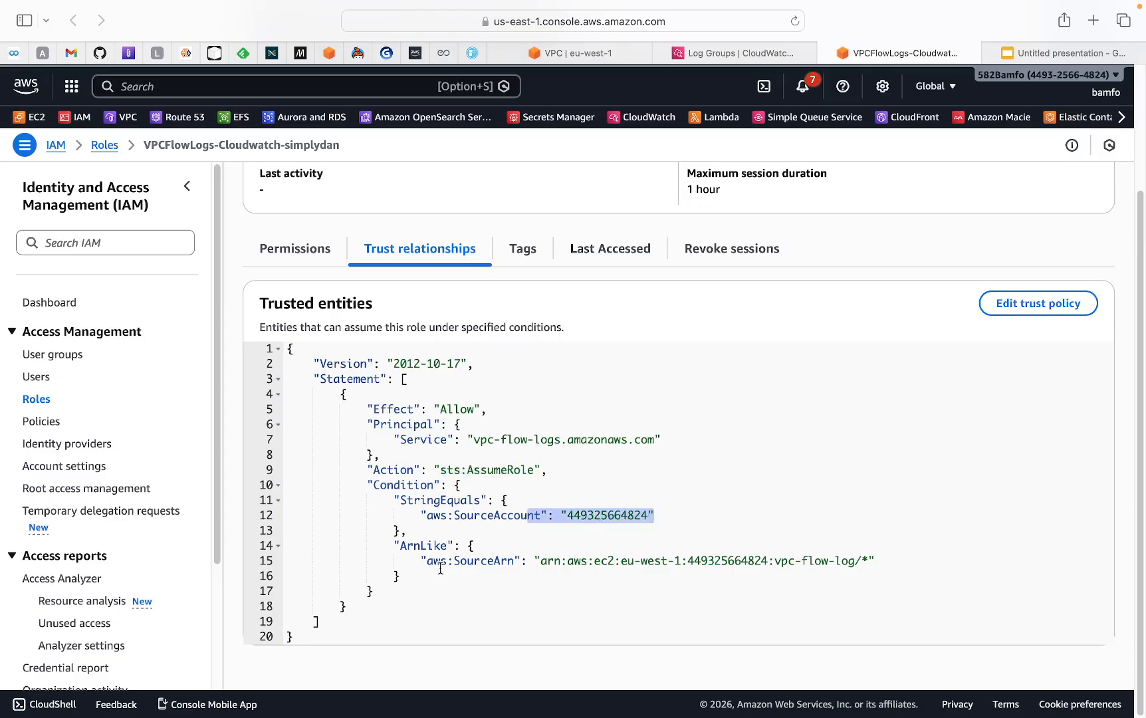
{"action": "left_click_drag", "start_coordinate": [453, 562], "coordinate": [765, 578]}
{"action": "left_click", "coordinate": [765, 578]}
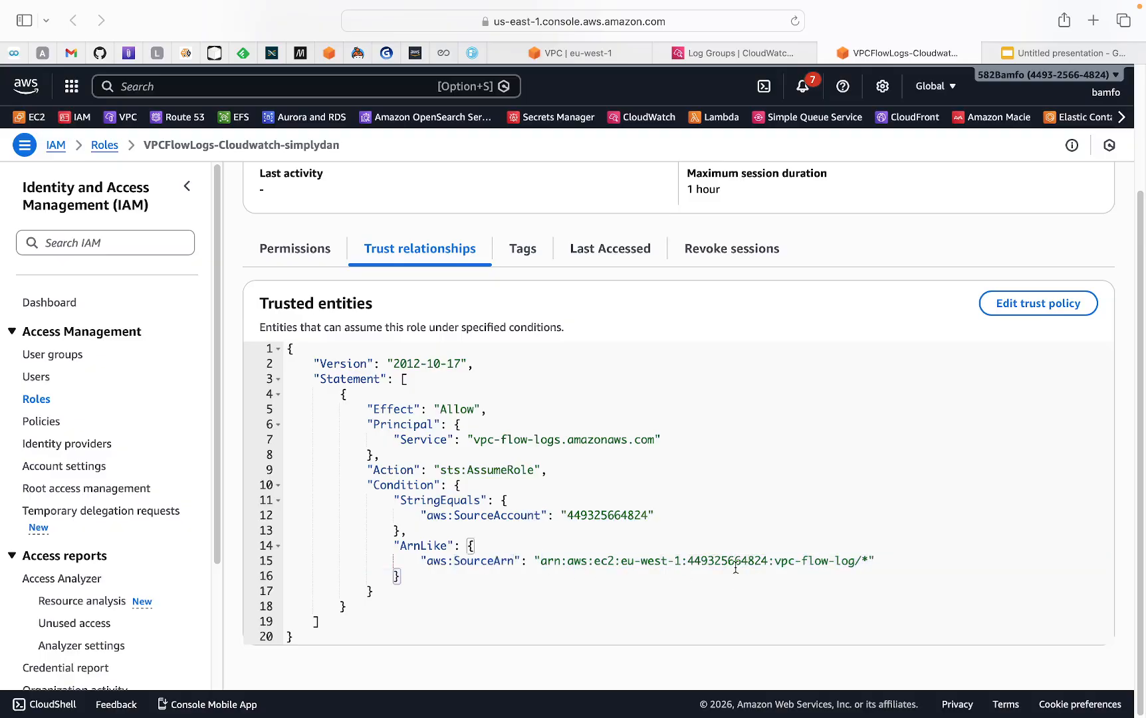
{"action": "left_click_drag", "start_coordinate": [695, 561], "coordinate": [799, 563]}
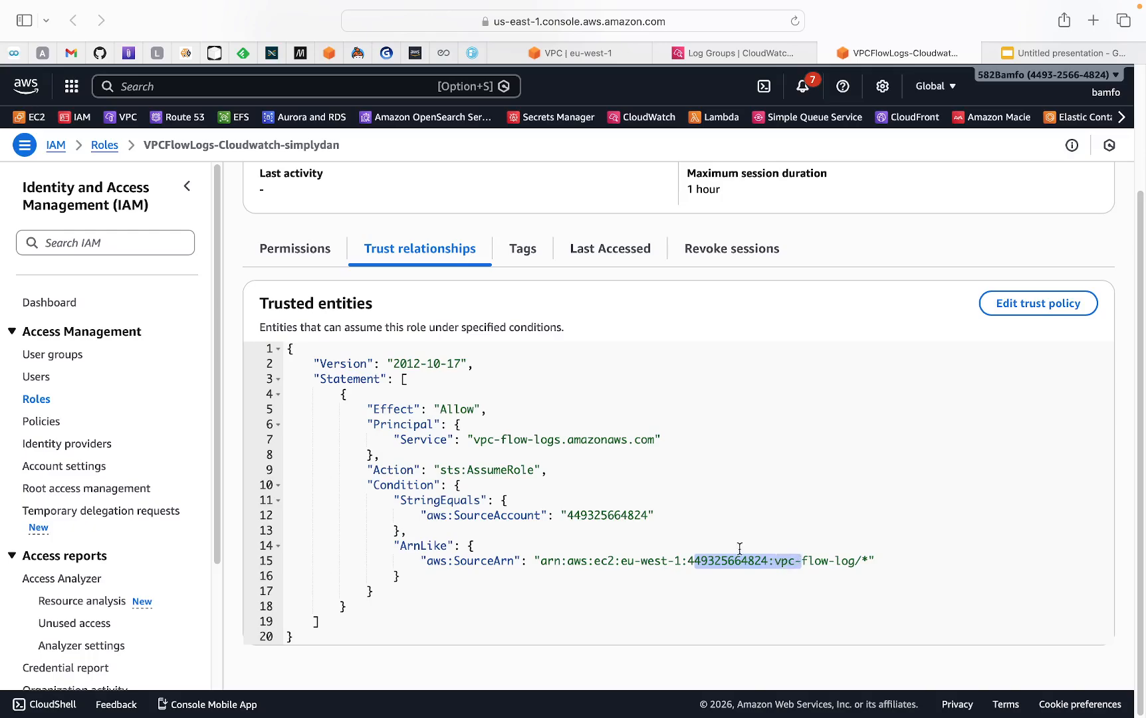
Open the role's permissions and expand the VPCFlowLogs-CloudWatch policy to review its CreateLogStream and PutLogEvents statement
{"action": "left_click", "coordinate": [292, 260]}
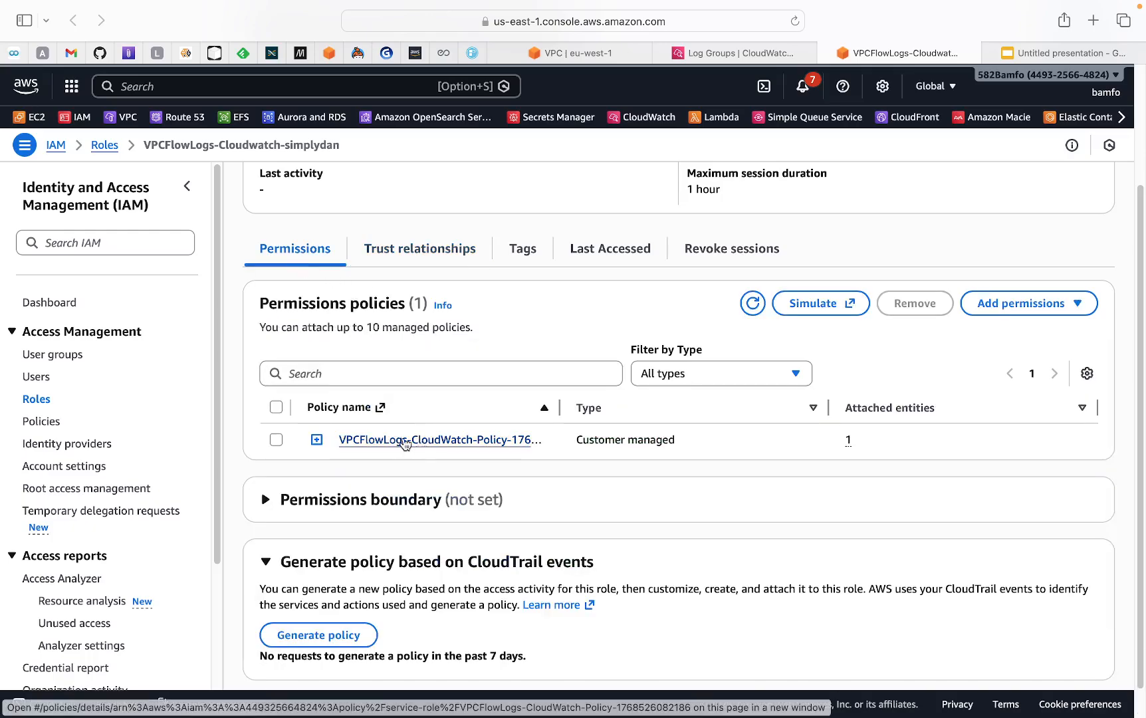
{"action": "left_click", "coordinate": [316, 440]}
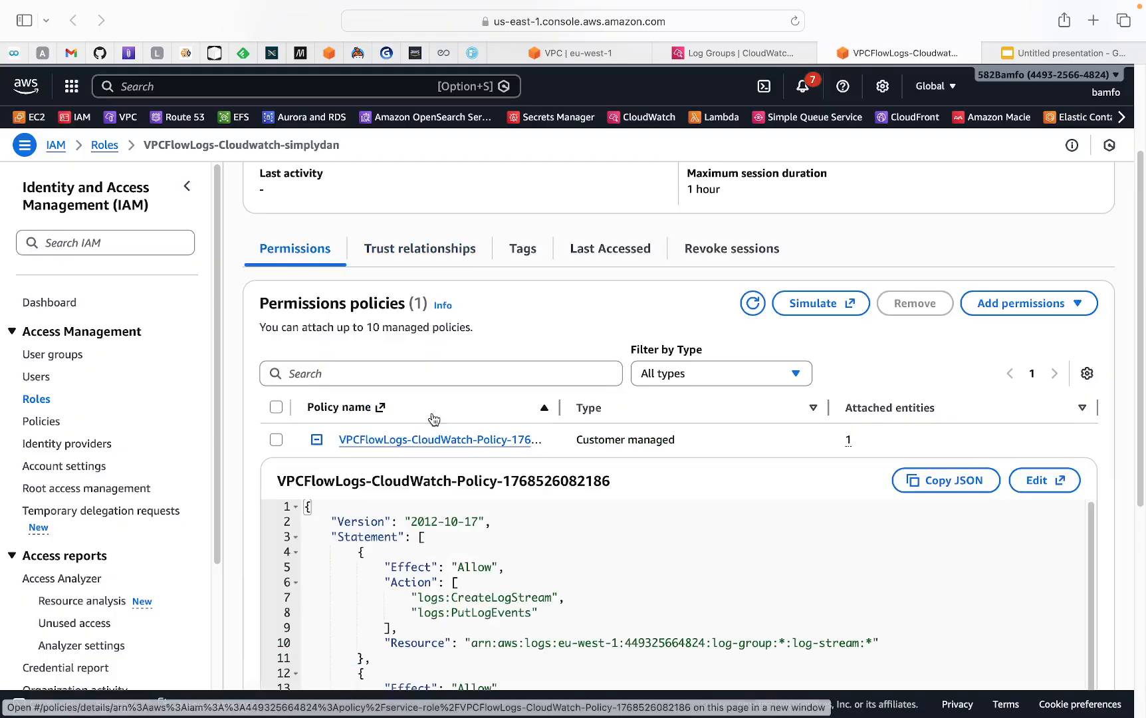
{"action": "scroll", "coordinate": [429, 469], "scroll_direction": "down", "scroll_amount": 3}
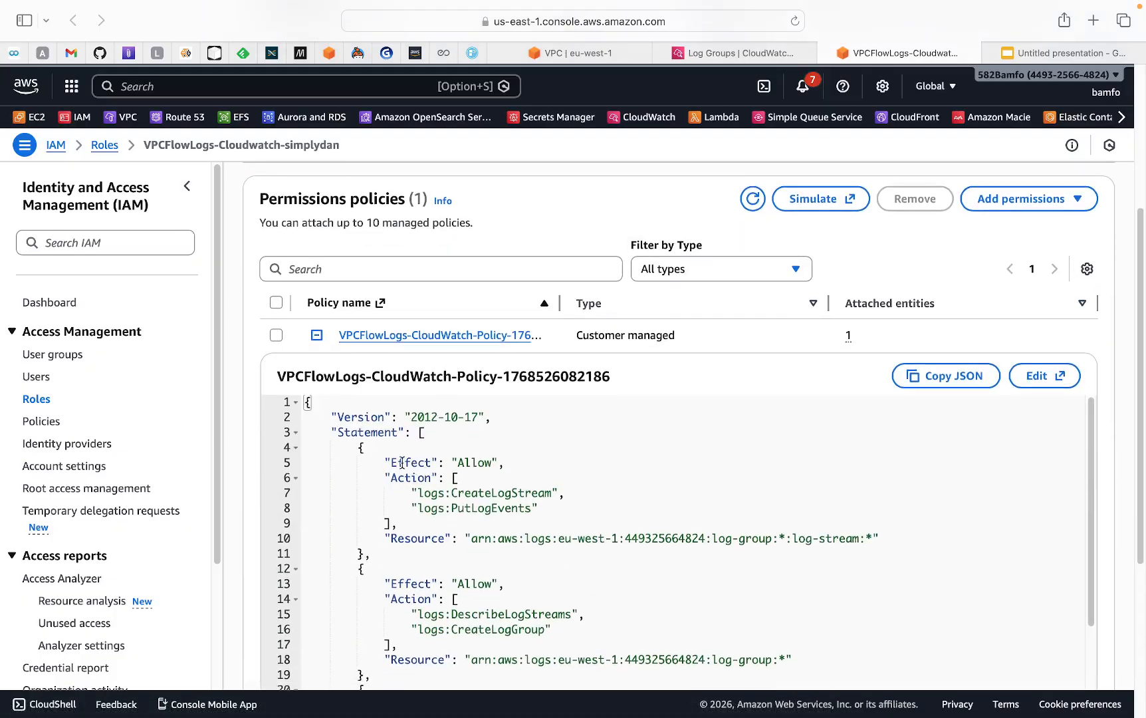
{"action": "left_click_drag", "start_coordinate": [402, 463], "coordinate": [499, 463]}
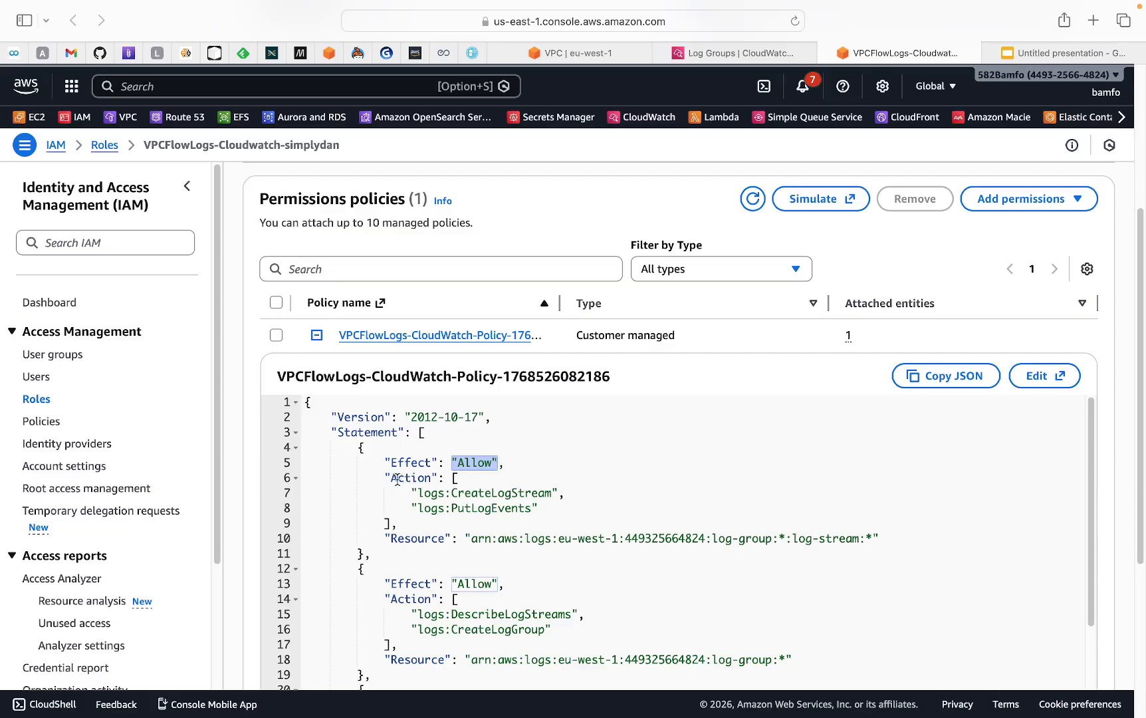
{"action": "left_click_drag", "start_coordinate": [393, 479], "coordinate": [546, 500]}
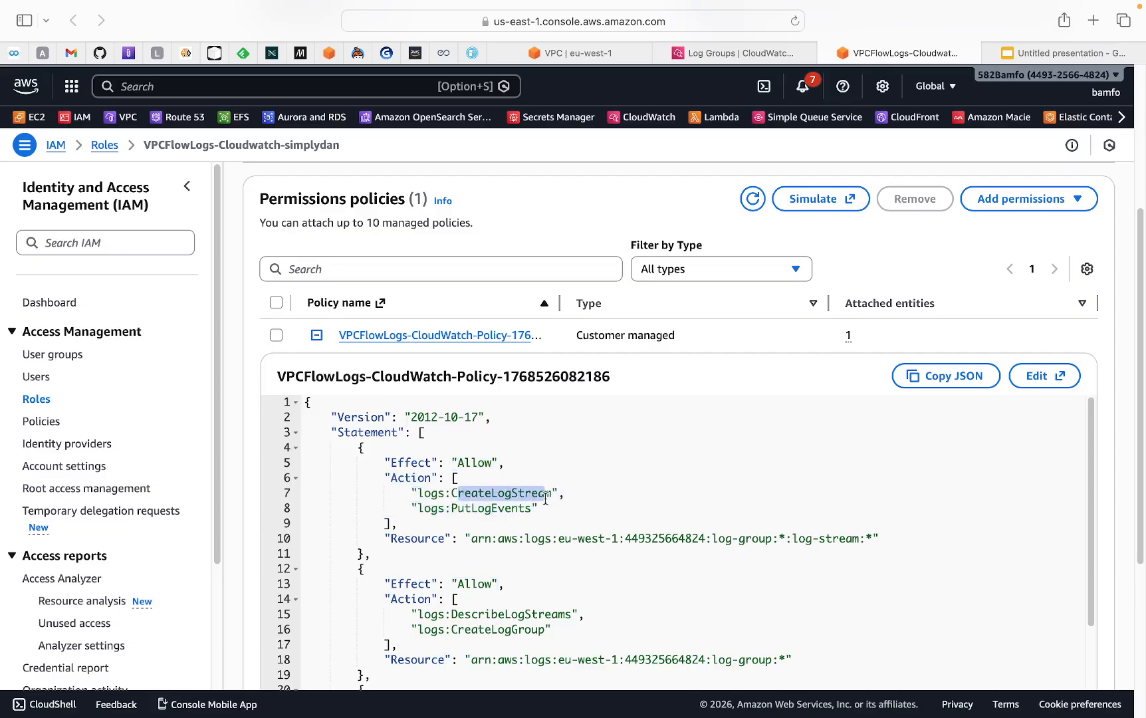
{"action": "left_click", "coordinate": [544, 514]}
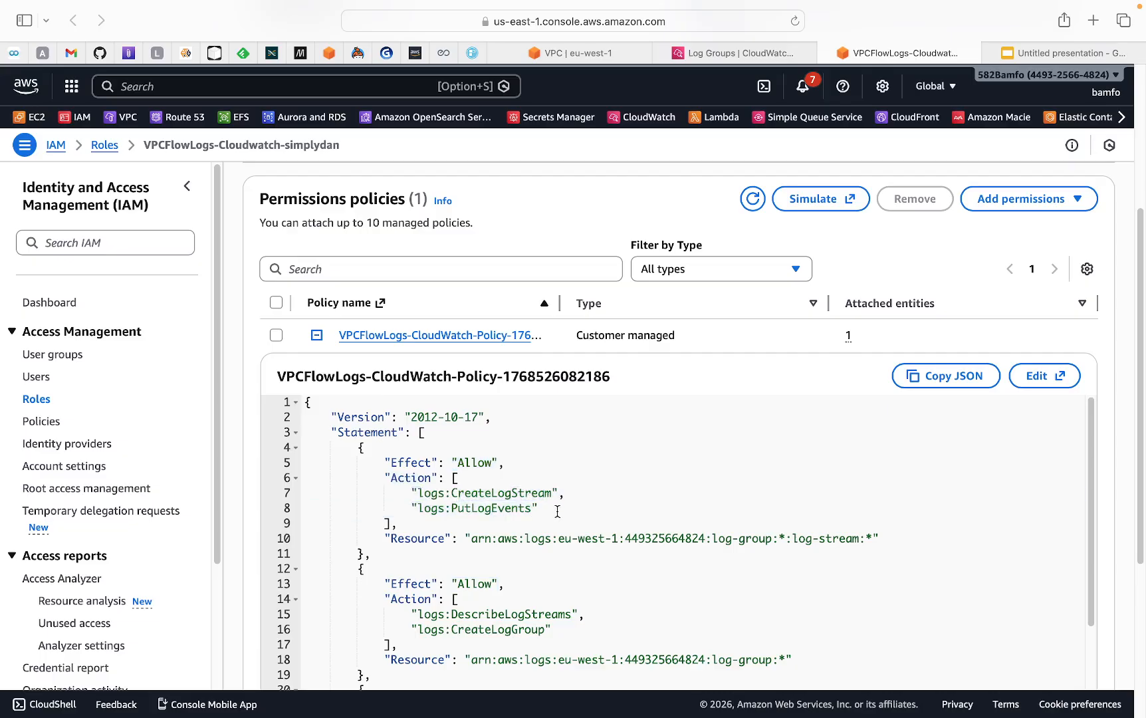
{"action": "double_click", "coordinate": [458, 508]}
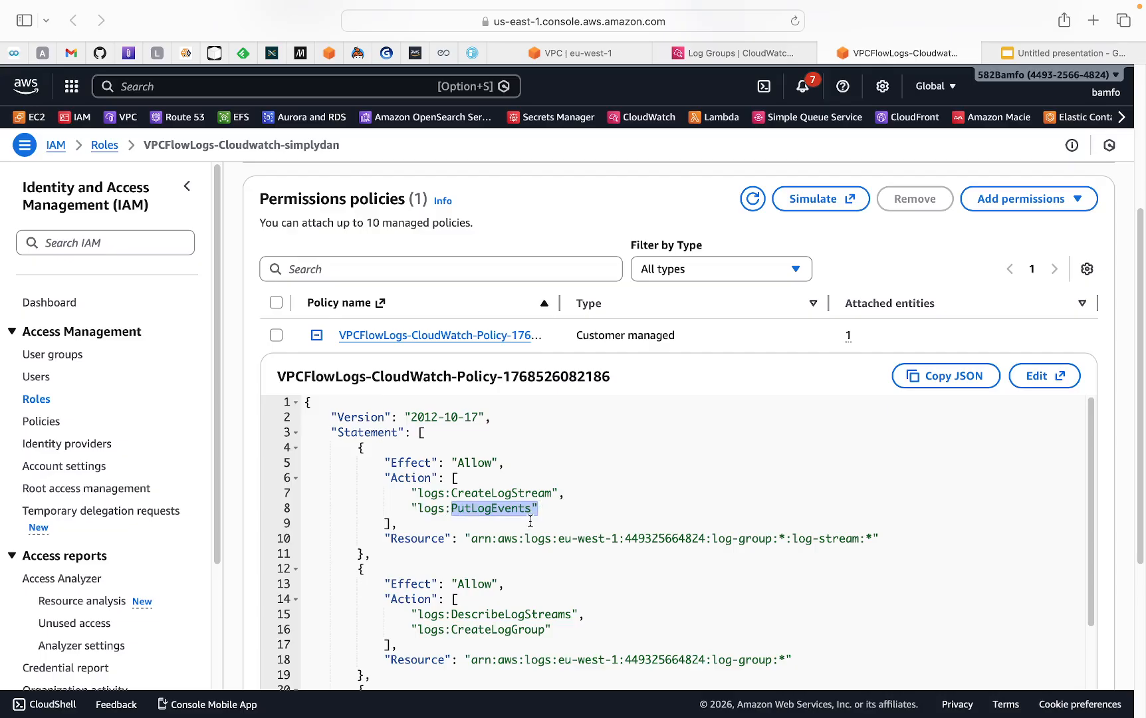
Review the policy's remaining statements: the log-group resources, DescribeLogStreams, CreateLogGroup and DescribeLogGroups with resource "*"
{"action": "scroll", "coordinate": [531, 518], "scroll_direction": "down", "scroll_amount": 2}
{"action": "left_click_drag", "start_coordinate": [498, 477], "coordinate": [825, 477]}
{"action": "scroll", "coordinate": [638, 528], "scroll_direction": "down", "scroll_amount": 2}
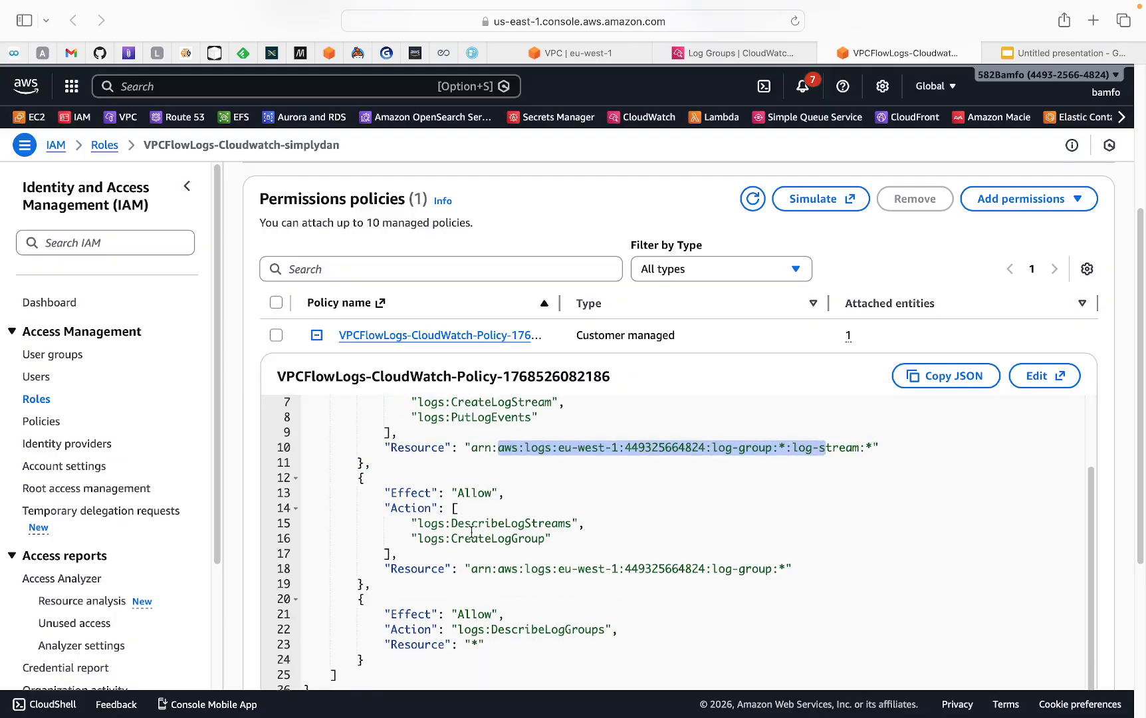
{"action": "left_click_drag", "start_coordinate": [436, 527], "coordinate": [545, 525]}
{"action": "scroll", "coordinate": [512, 584], "scroll_direction": "down", "scroll_amount": 1}
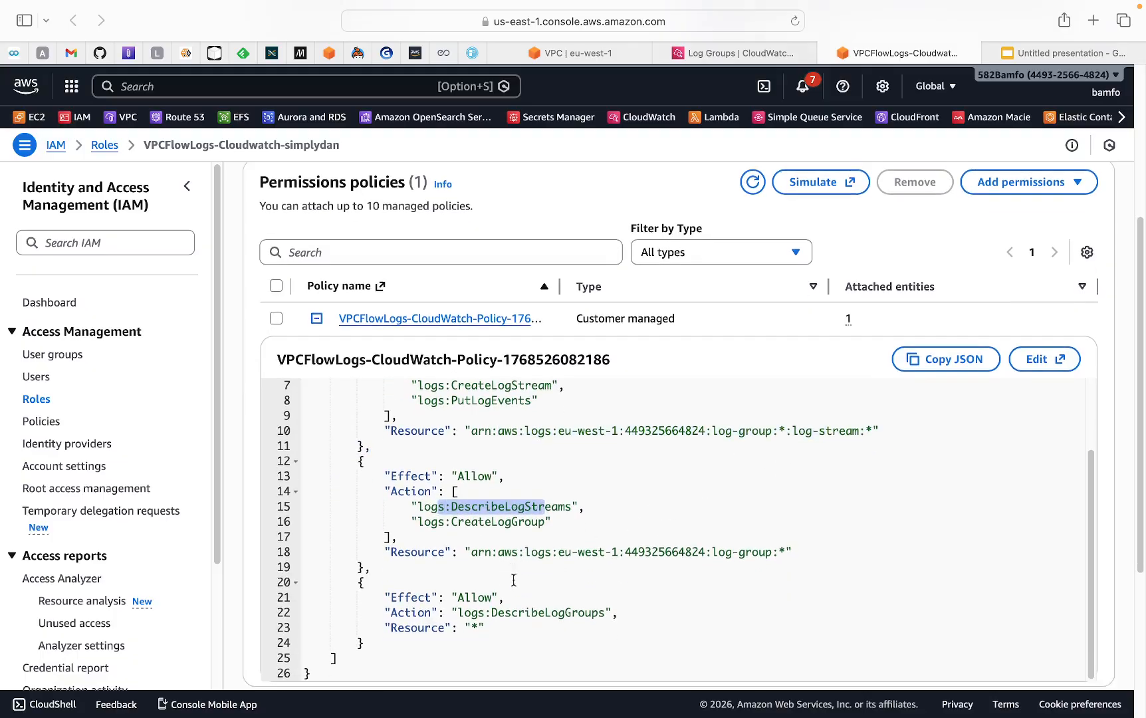
{"action": "left_click_drag", "start_coordinate": [454, 612], "coordinate": [618, 615]}
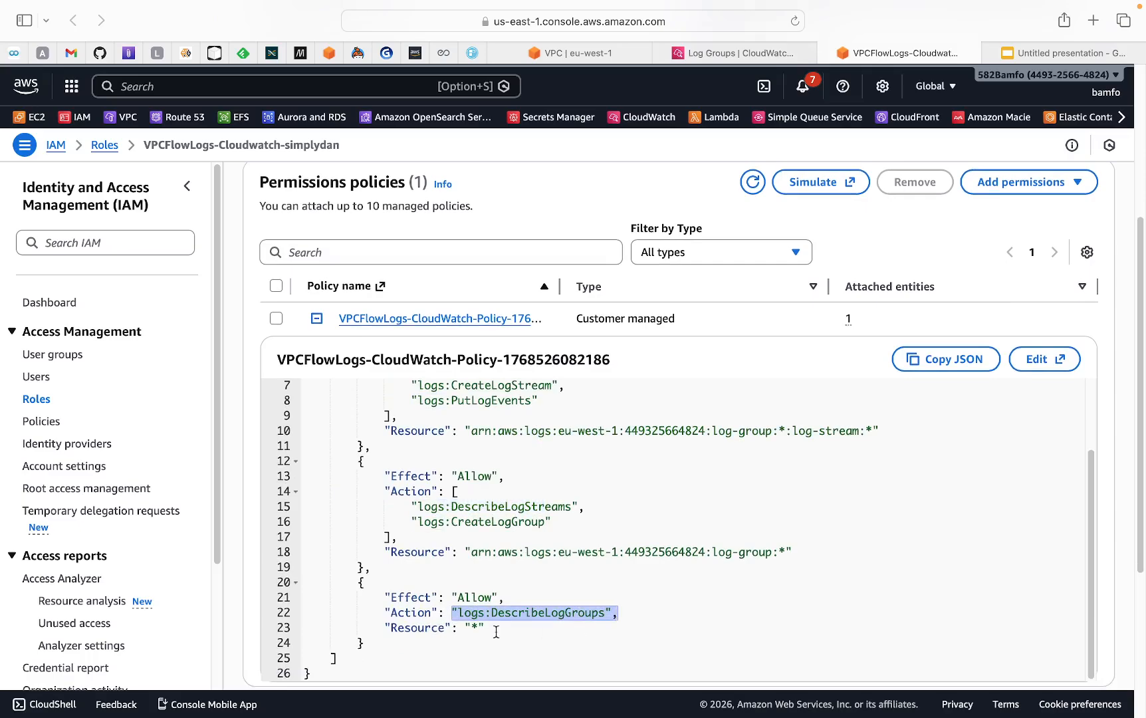
{"action": "left_click", "coordinate": [388, 623]}
{"action": "left_click_drag", "start_coordinate": [388, 623], "coordinate": [503, 628]}
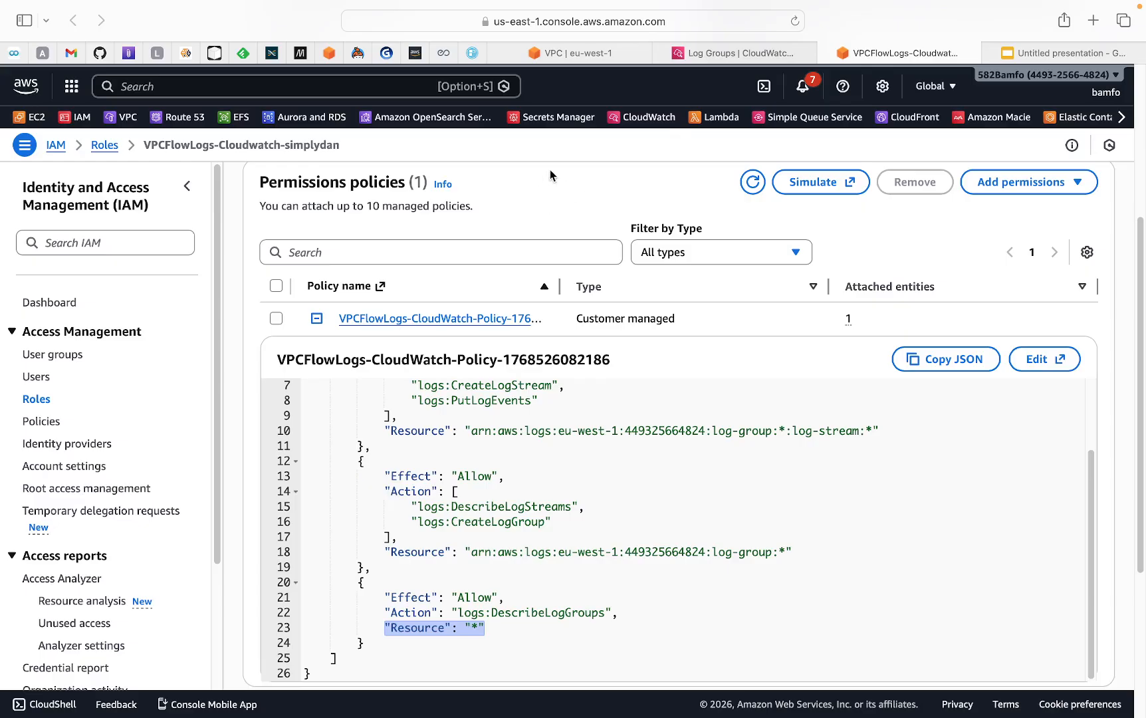
Switch to the CloudWatch log groups tab and open the simplydan-vpc-flowlog group's log stream
{"action": "left_click", "coordinate": [707, 56]}
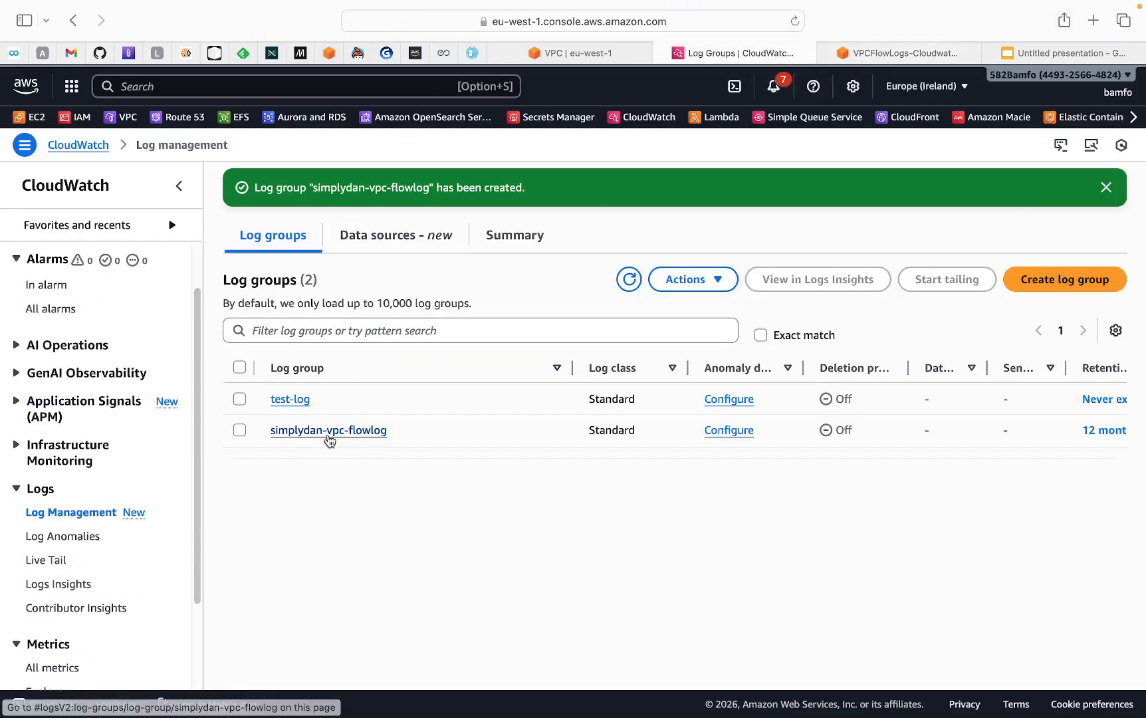
{"action": "left_click", "coordinate": [333, 433]}
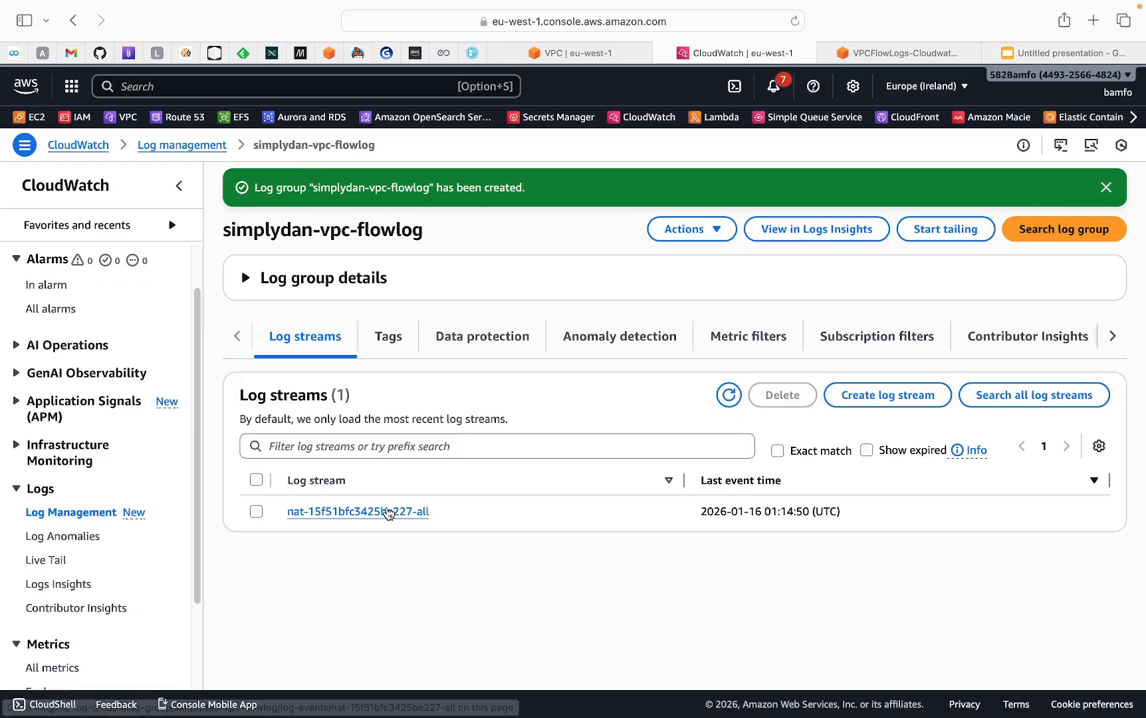
{"action": "left_click", "coordinate": [351, 517]}
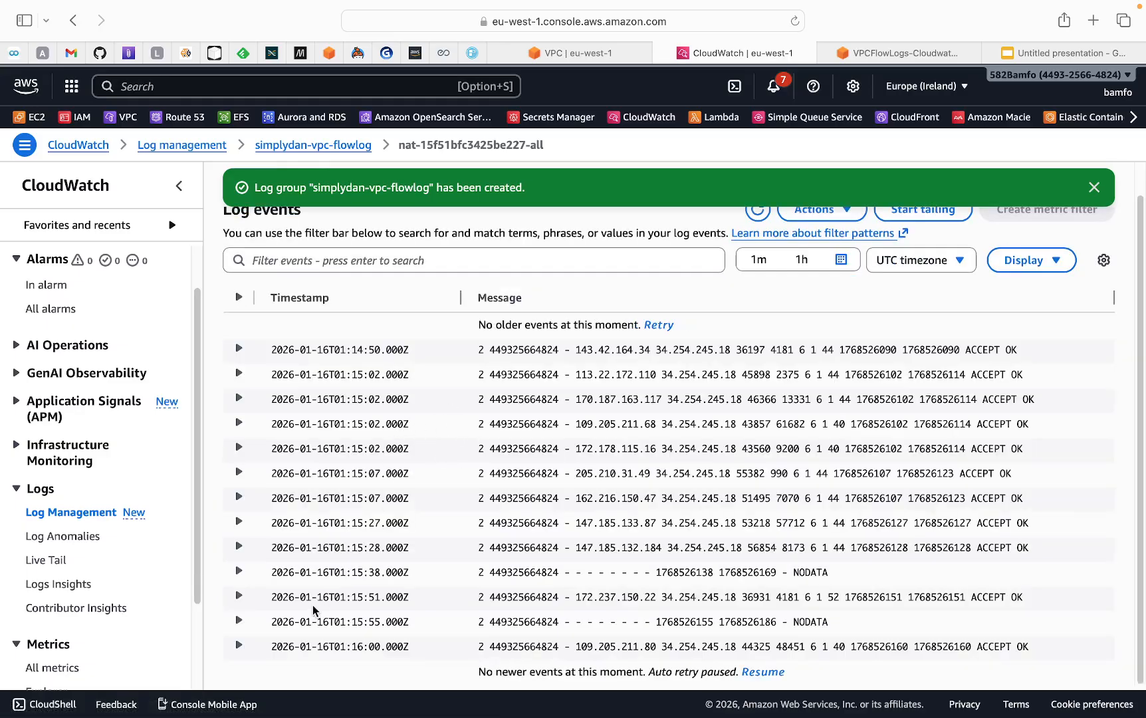
Expand the latest flow log event and examine its account, source and destination addresses, and ACCEPT OK fields
{"action": "left_click", "coordinate": [238, 646]}
{"action": "scroll", "coordinate": [410, 577], "scroll_direction": "down", "scroll_amount": 1}
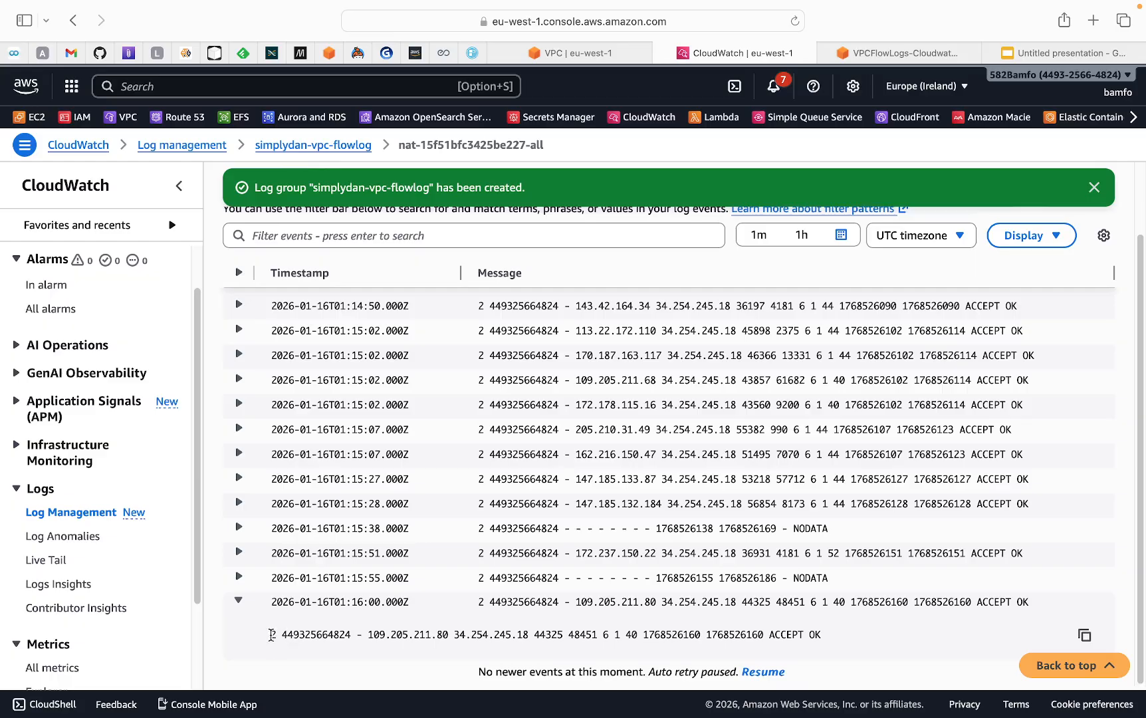
{"action": "left_click_drag", "start_coordinate": [272, 635], "coordinate": [348, 635]}
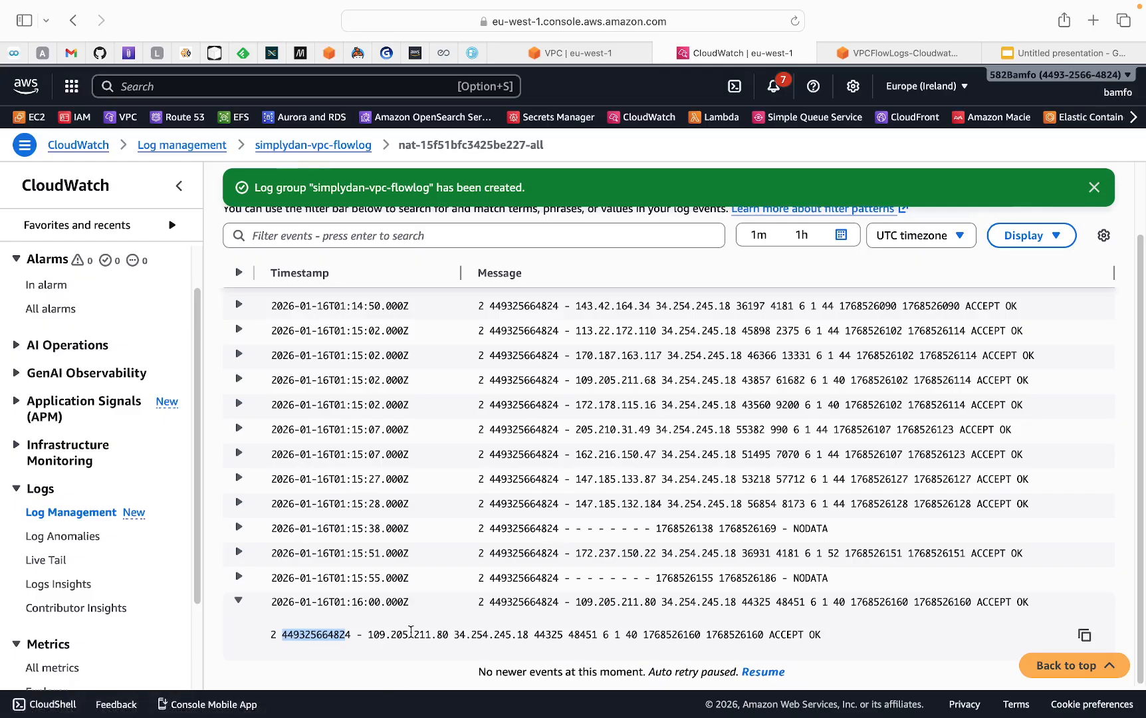
{"action": "left_click_drag", "start_coordinate": [369, 635], "coordinate": [565, 646]}
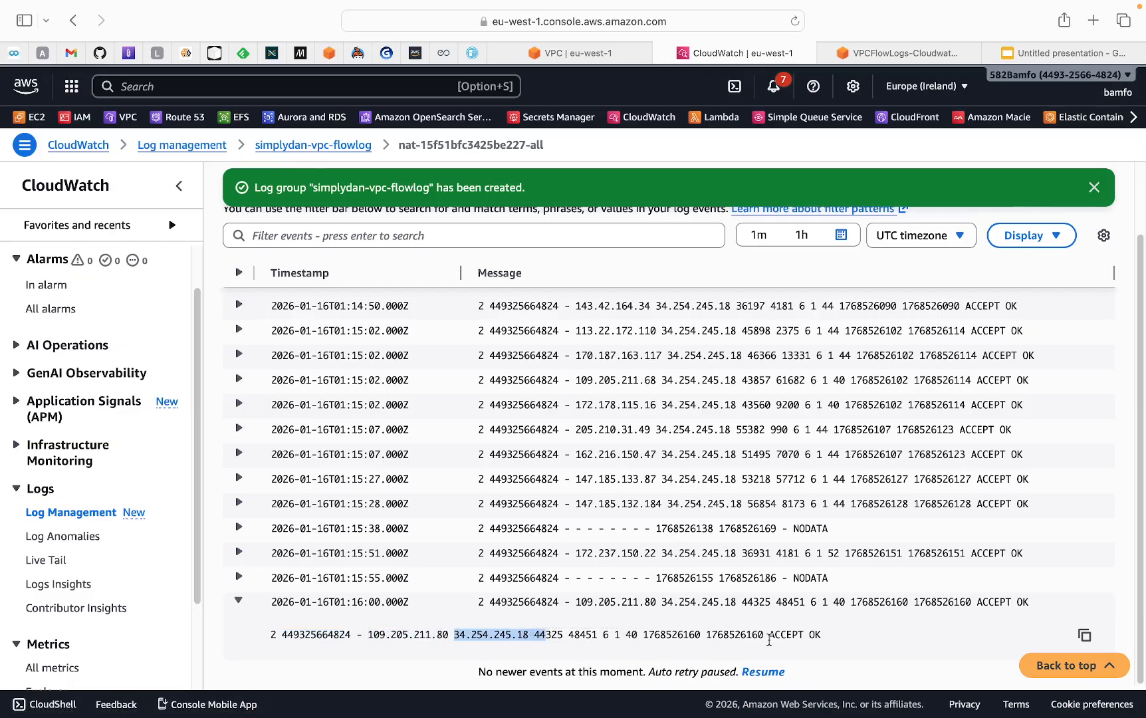
{"action": "left_click_drag", "start_coordinate": [769, 635], "coordinate": [802, 633]}
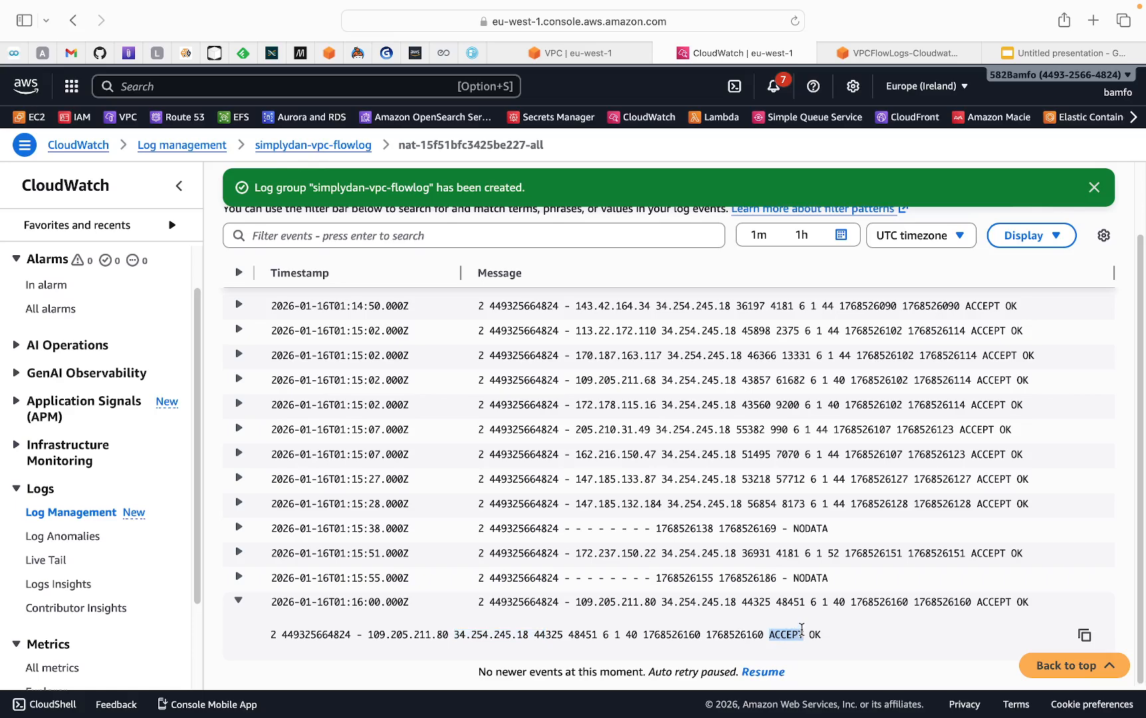
{"action": "double_click", "coordinate": [814, 634]}
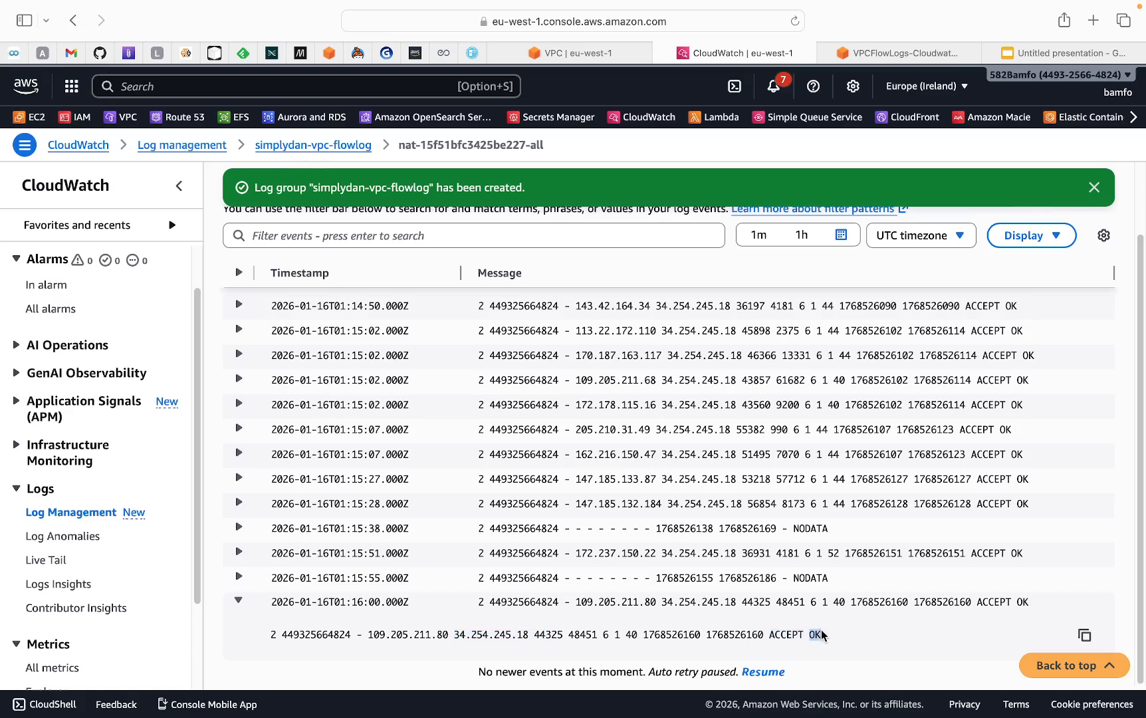